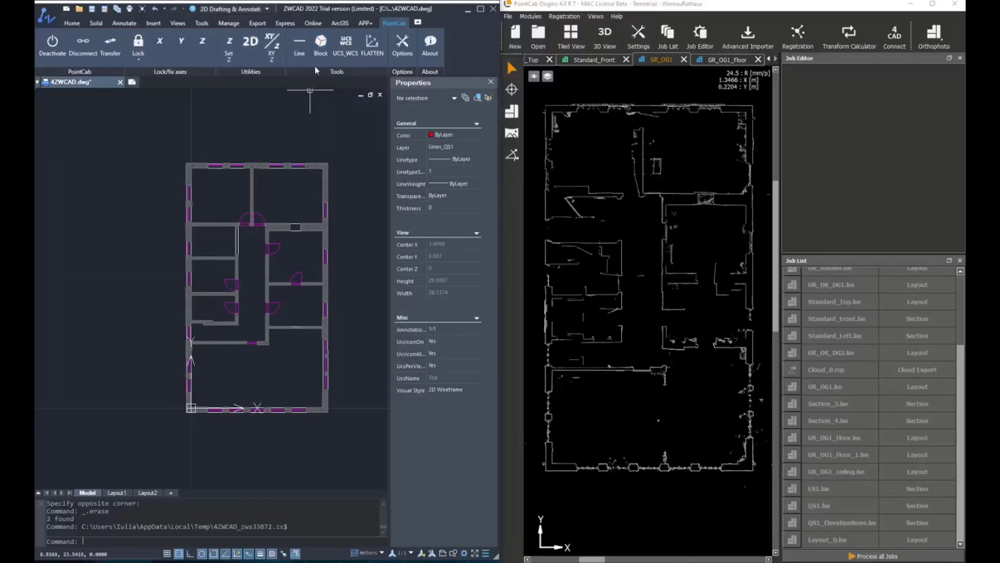
Step: Start block insertion and select PC_Tools-BlockDefinitionen01_m.dwg as the block template file
left_click(321, 46)
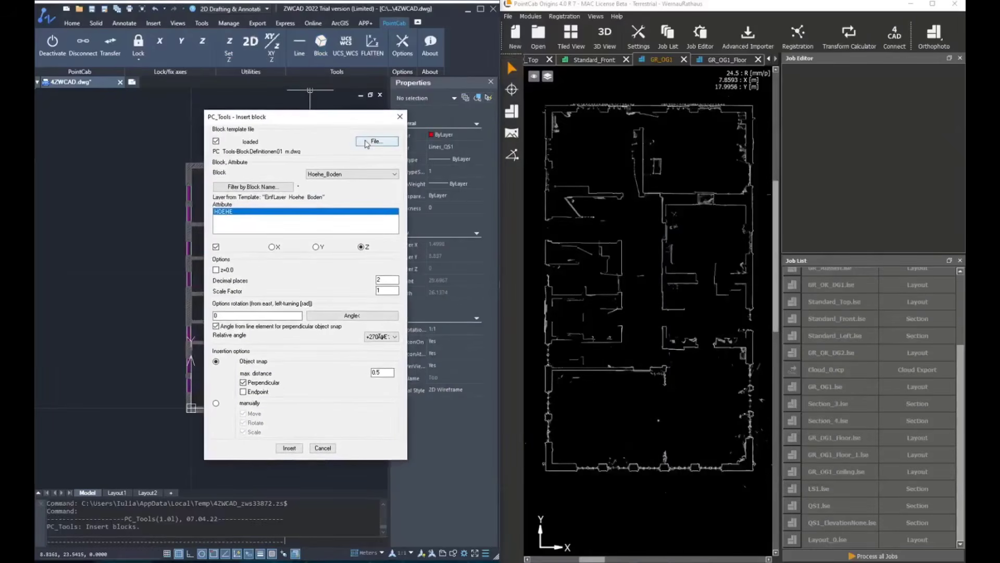
left_click(376, 141)
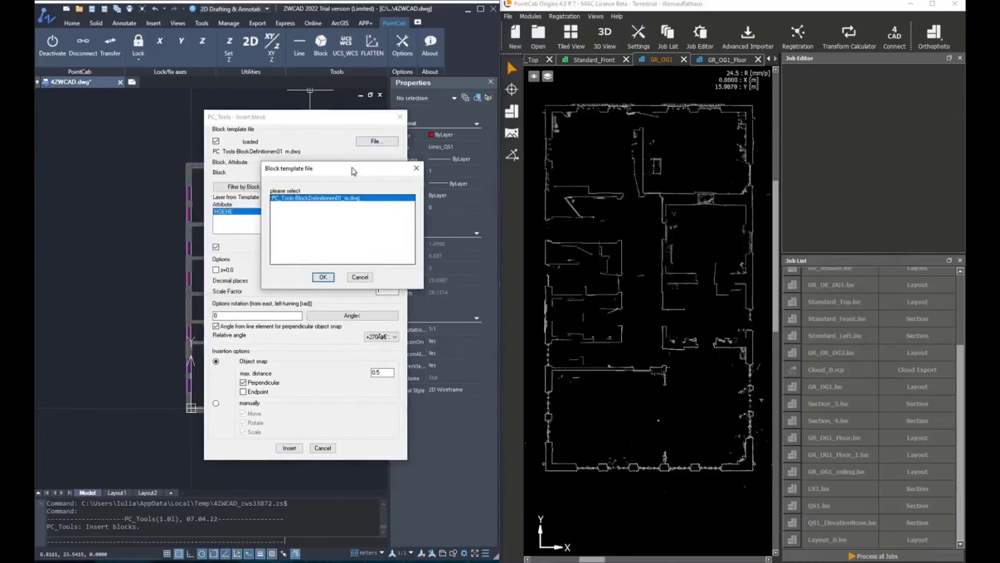
left_click(317, 276)
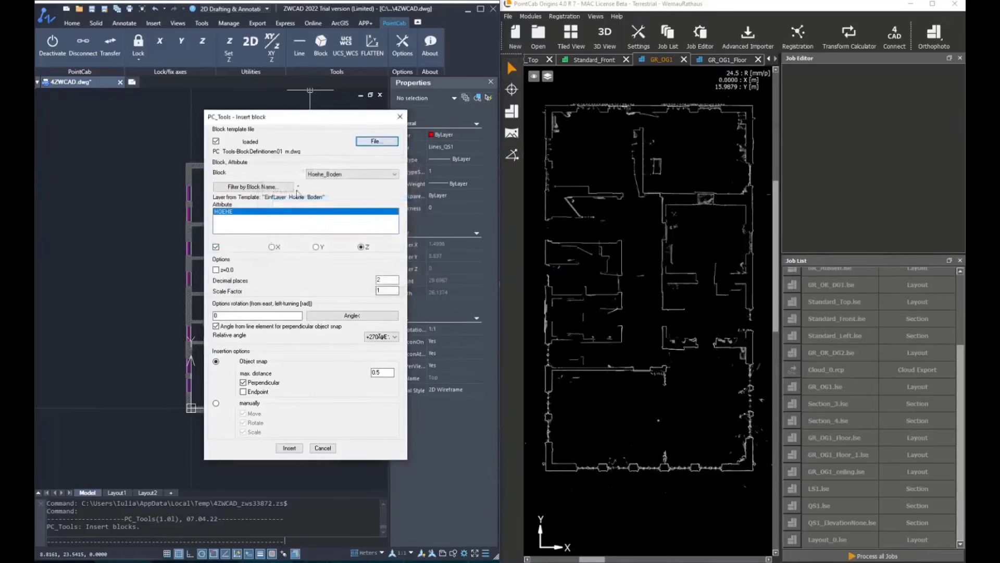
Step: Choose the Hoehe_Boden block, disable perpendicular snapping and the angle from line element, and set the relative angle to 0.0
left_click(325, 174)
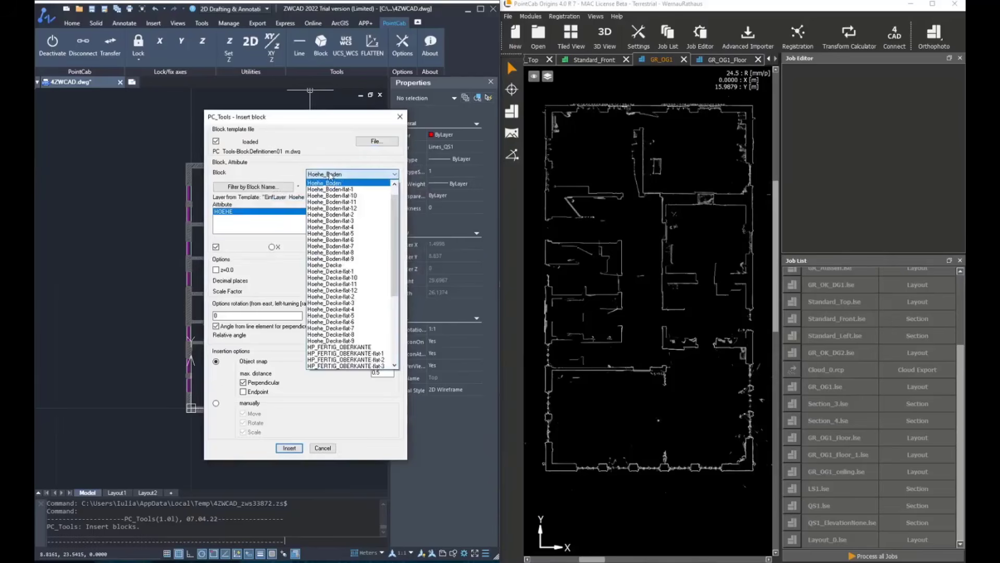
scroll(379, 238, "down", 6)
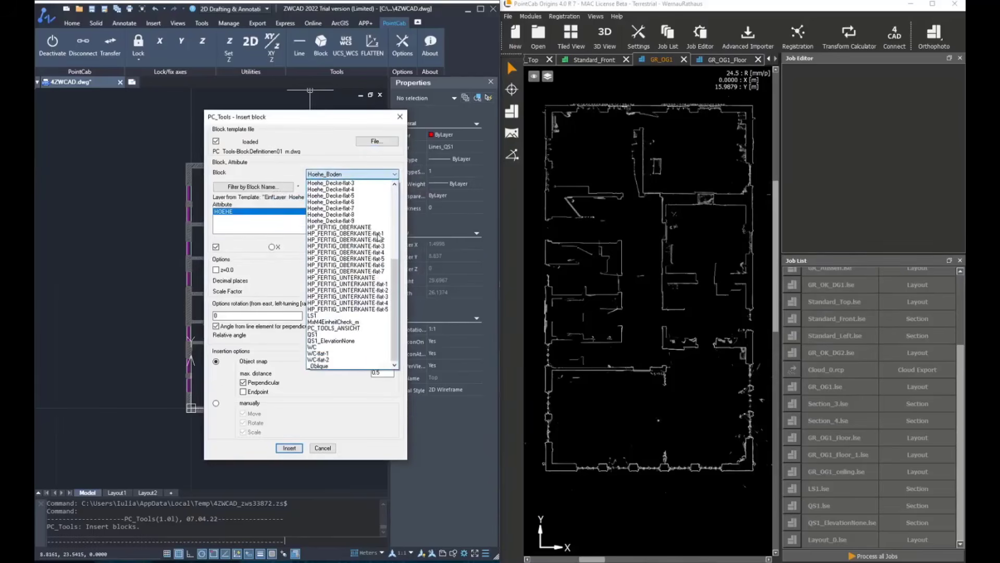
scroll(380, 237, "up", 6)
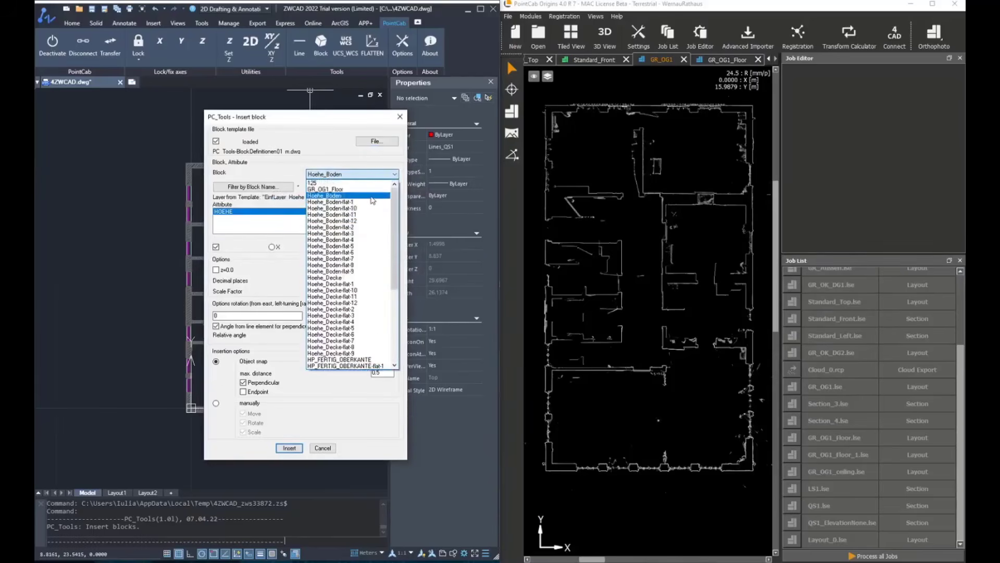
left_click(372, 196)
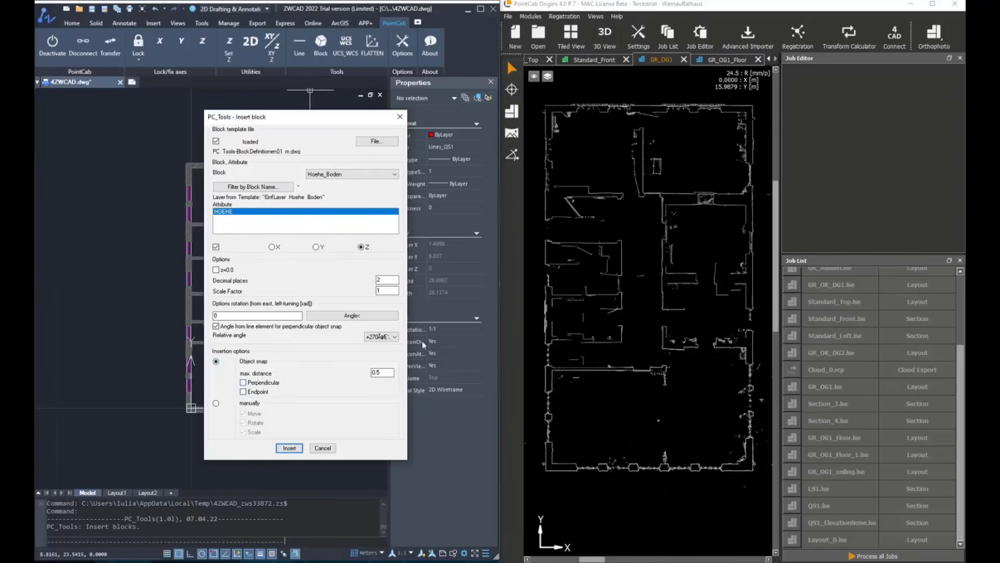
left_click(371, 336)
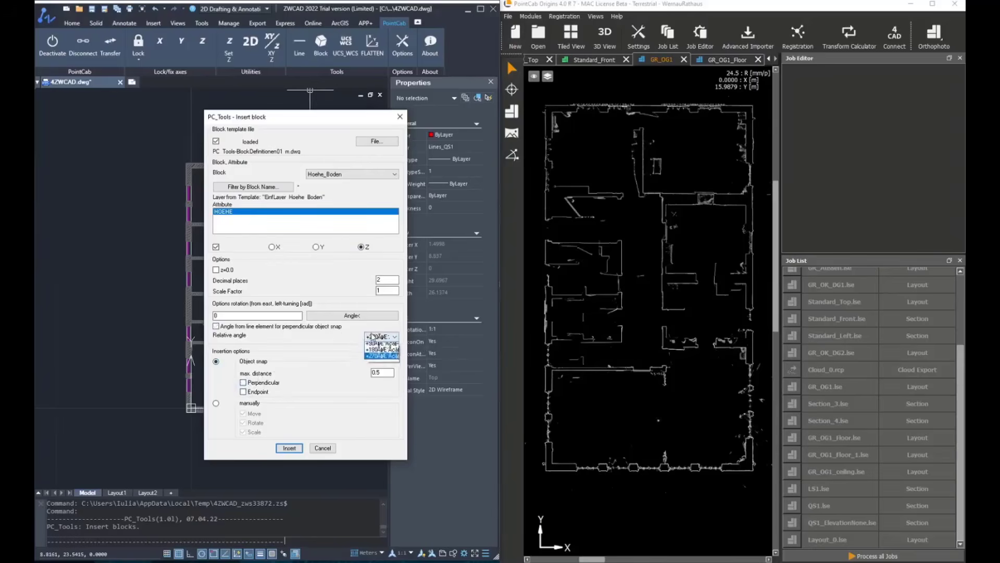
left_click(374, 348)
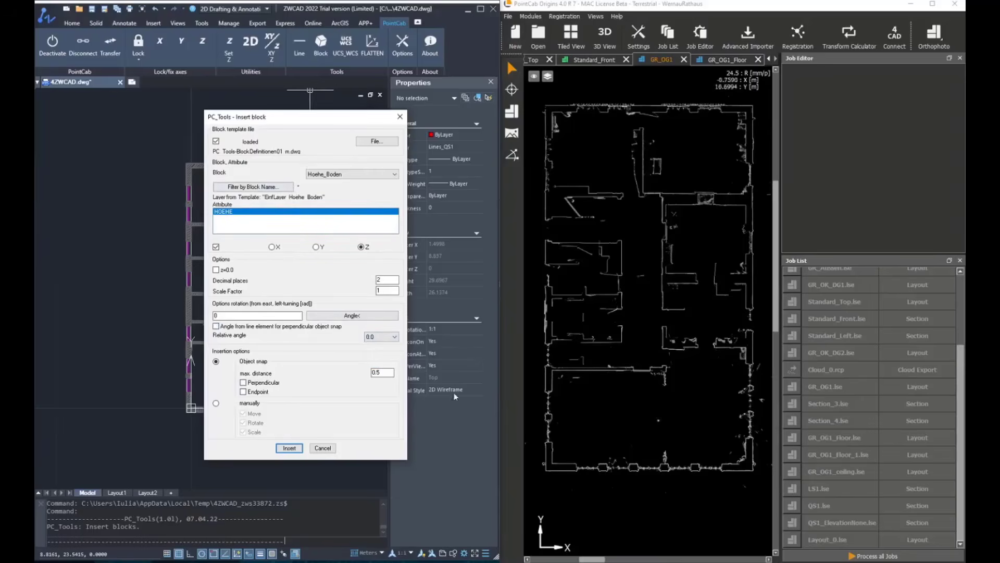
Step: Connect the GR_OG1_Floor layout to the CAD insertion and place two floor-height blocks at opposite sides of the large lower room
left_click(726, 59)
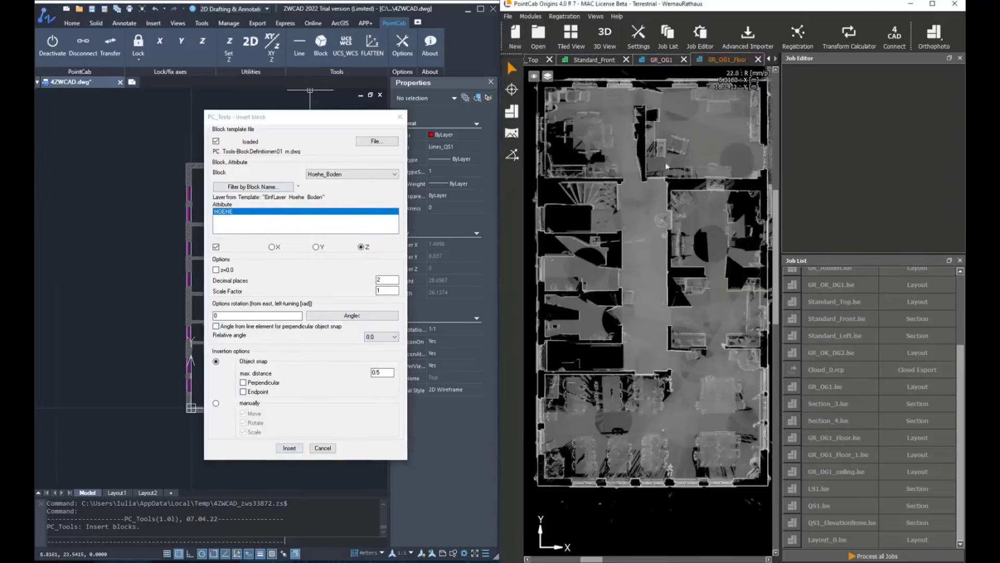
left_click(290, 449)
left_click(906, 29)
left_click(512, 89)
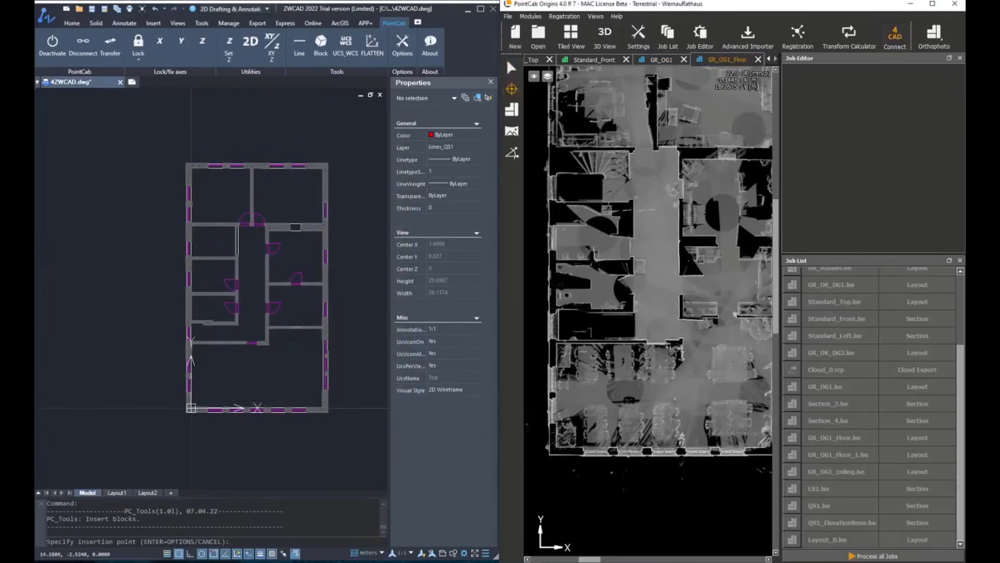
left_click(588, 395)
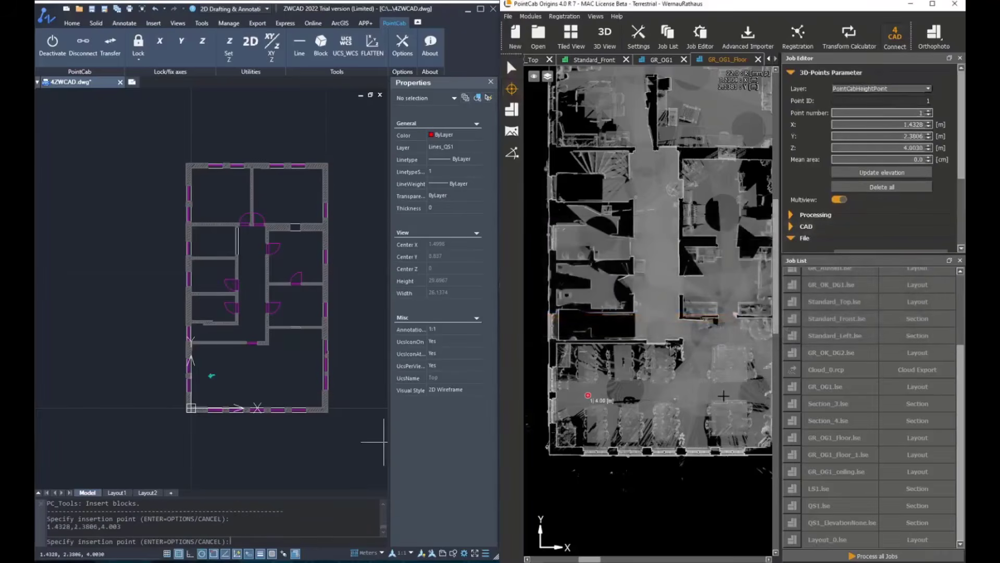
left_click(731, 392)
Step: Insert seven floor-height blocks across the corridor and the side rooms in the middle of the GR_OG1_Floor layout
left_click(726, 279)
left_click(659, 292)
left_click(603, 286)
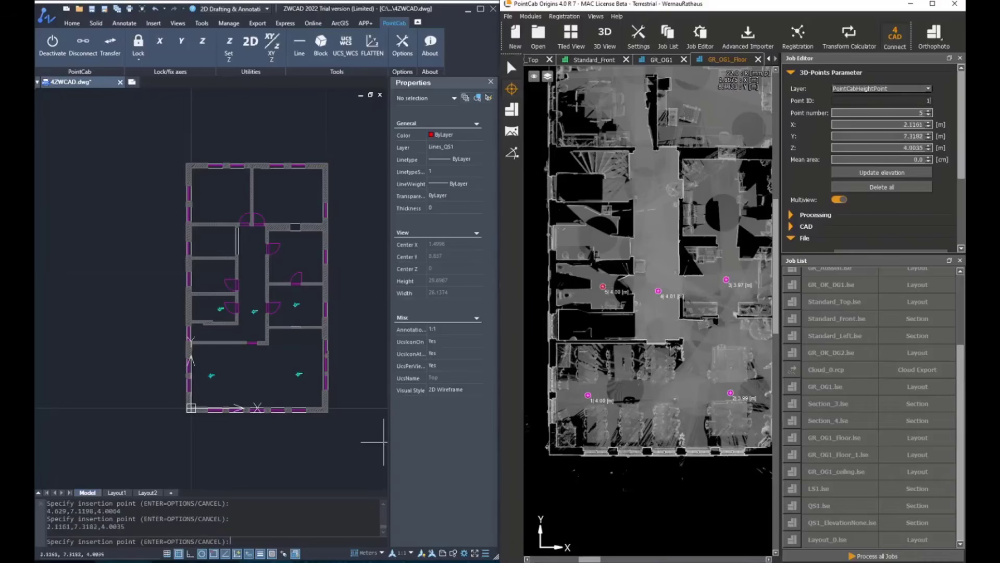
left_click(593, 237)
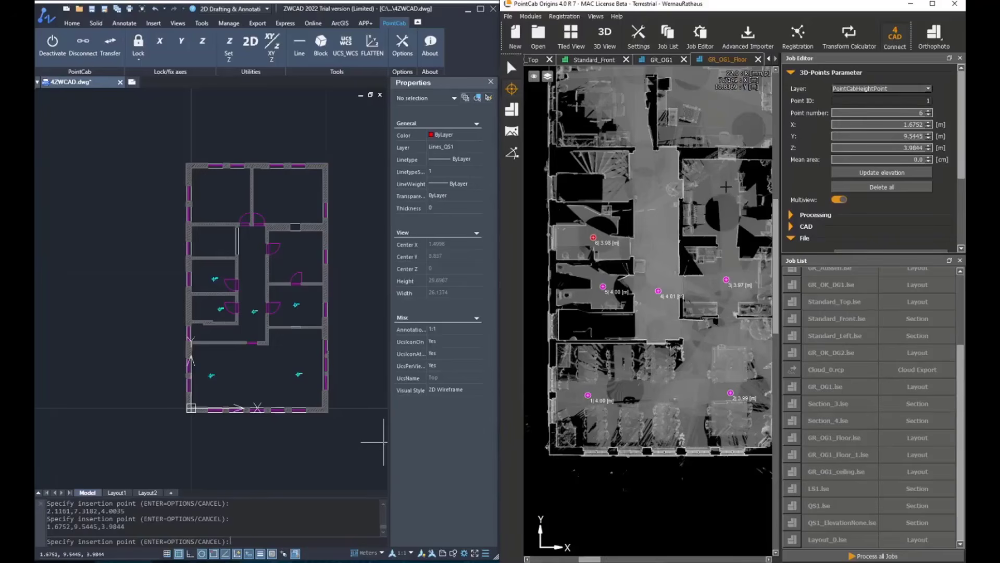
left_click(721, 188)
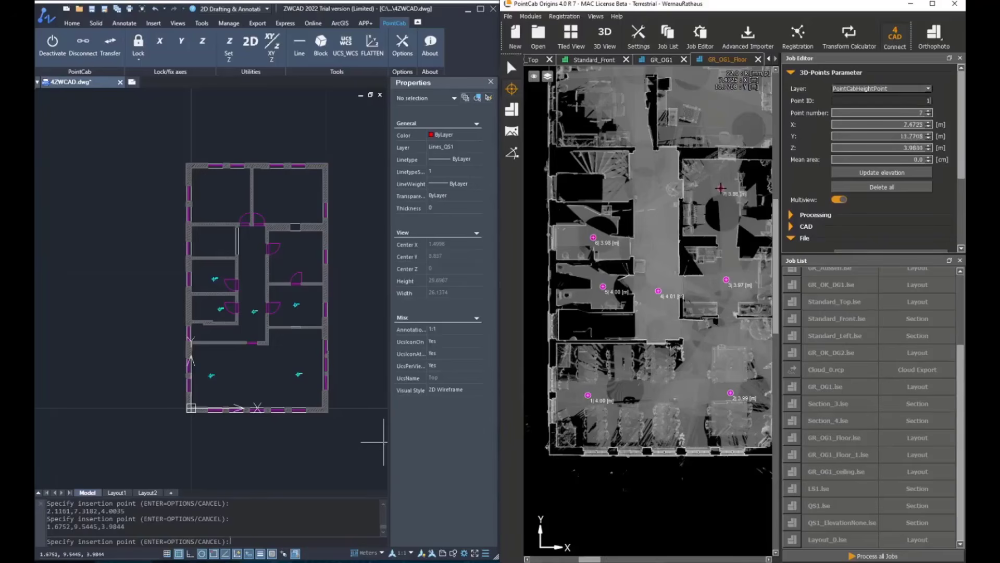
left_click(655, 190)
left_click(612, 189)
Step: Insert a floor-height block in each of the two upper rooms and end the block insertion
middle_click_drag(646, 170, 644, 233)
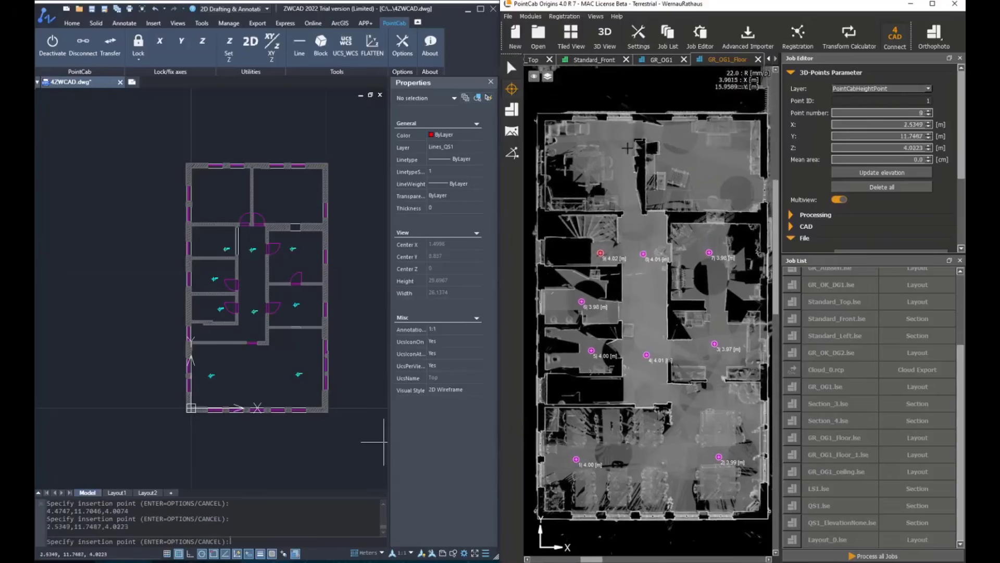
left_click(622, 166)
left_click(704, 166)
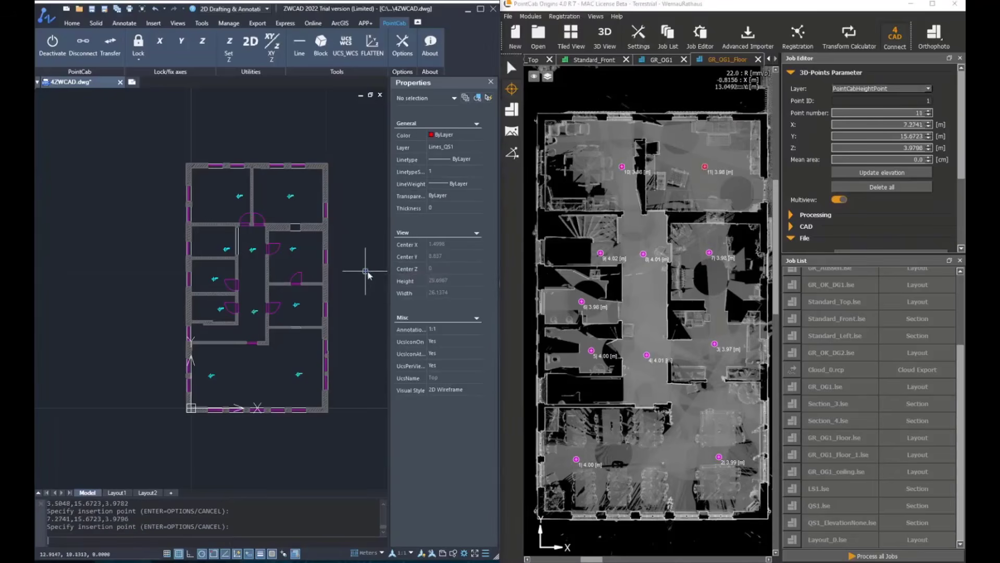
key("Return")
left_click_drag(776, 117, 415, 145)
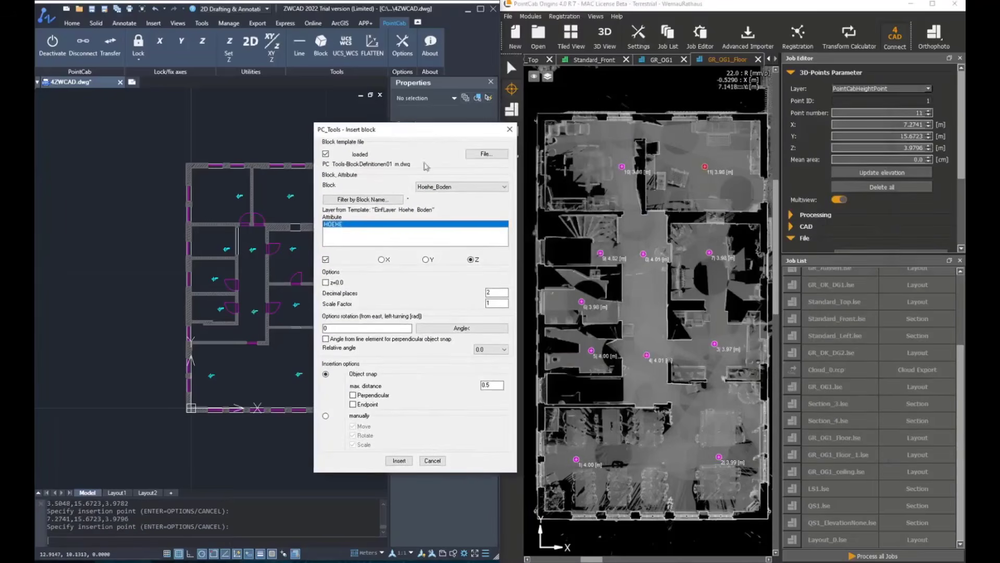
left_click(431, 460)
Step: Examine the inserted floor-height markers and their labels throughout the CAD floor plan
scroll(275, 391, "up", 6)
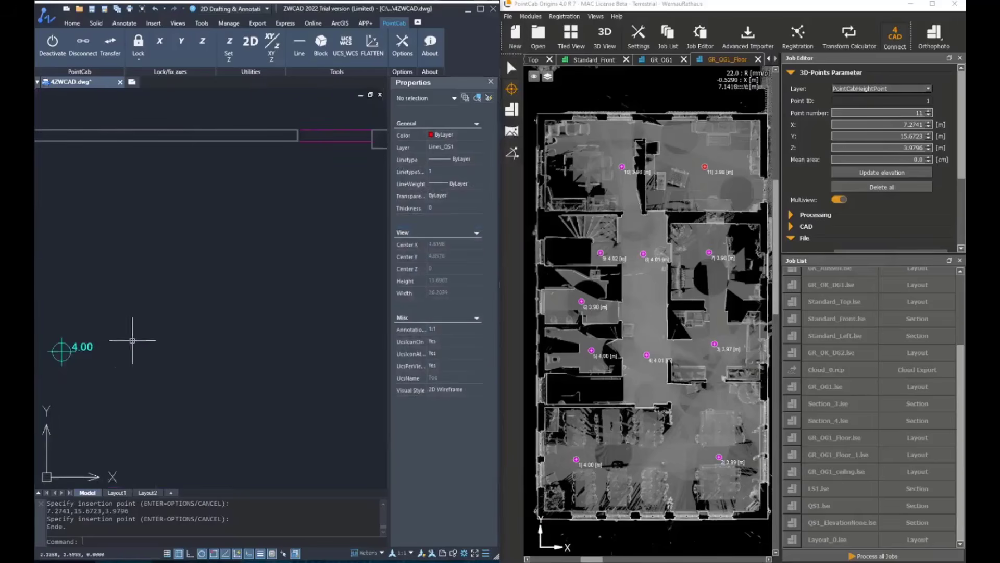
middle_click_drag(254, 203, 244, 352)
scroll(243, 352, "down", 3)
middle_click_drag(306, 226, 241, 294)
scroll(243, 292, "down", 5)
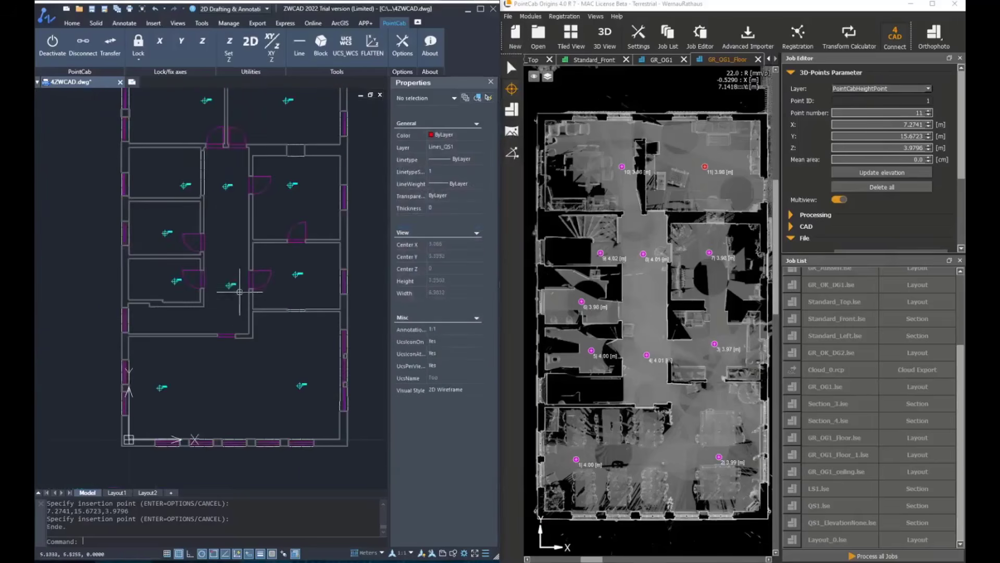
scroll(284, 242, "up", 3)
scroll(302, 320, "up", 2)
scroll(230, 252, "down", 5)
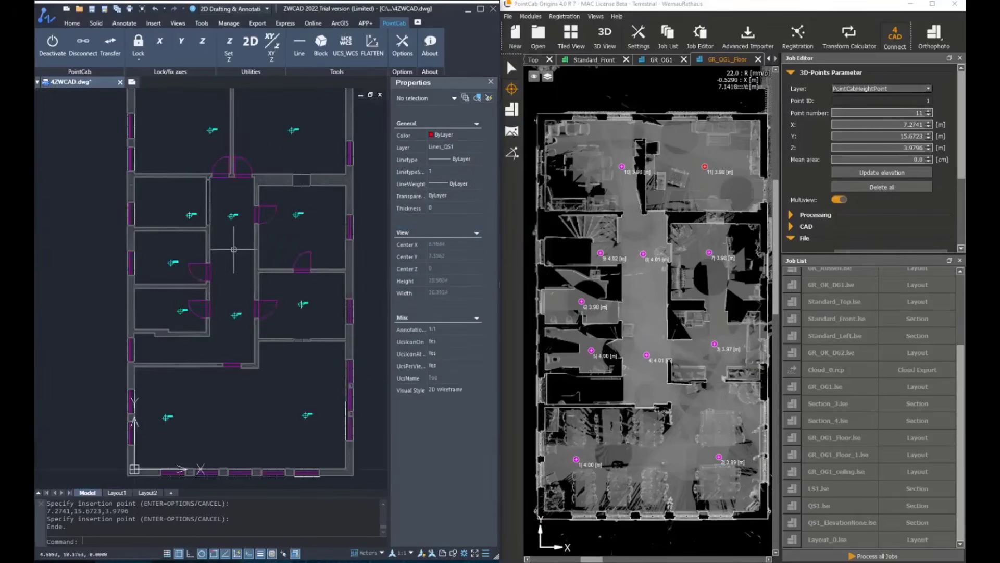
Step: Restart block insertion and choose the Hoehe_Decke block with its HOEHE attribute taken from the Z coordinate
left_click(321, 42)
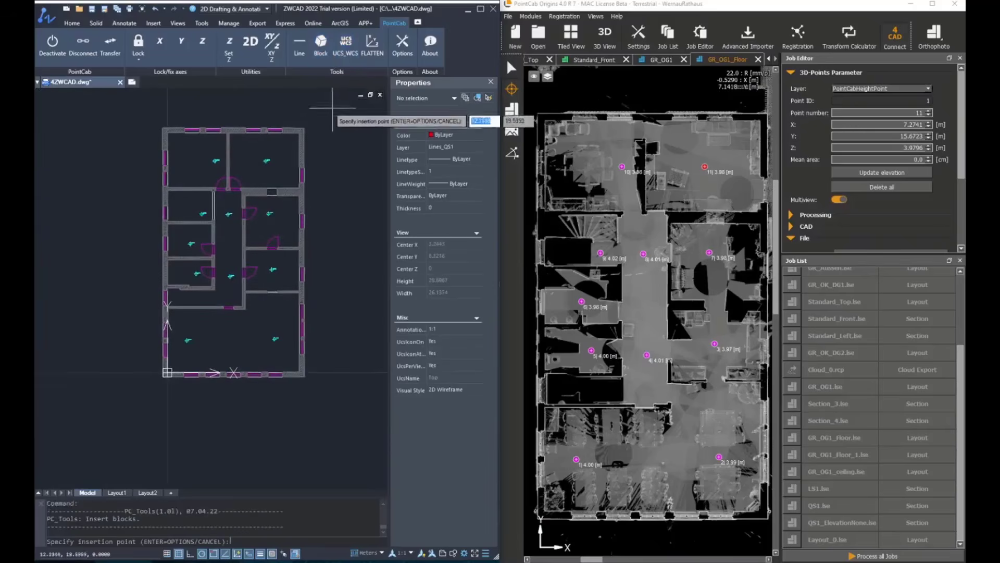
left_click(334, 116)
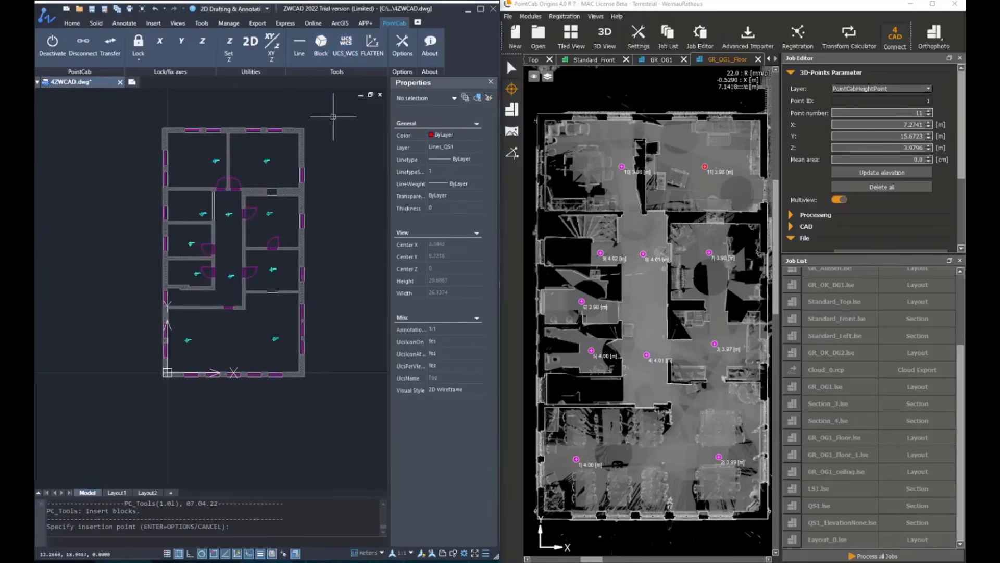
key("Return")
left_click_drag(283, 84, 303, 78)
left_click(378, 133)
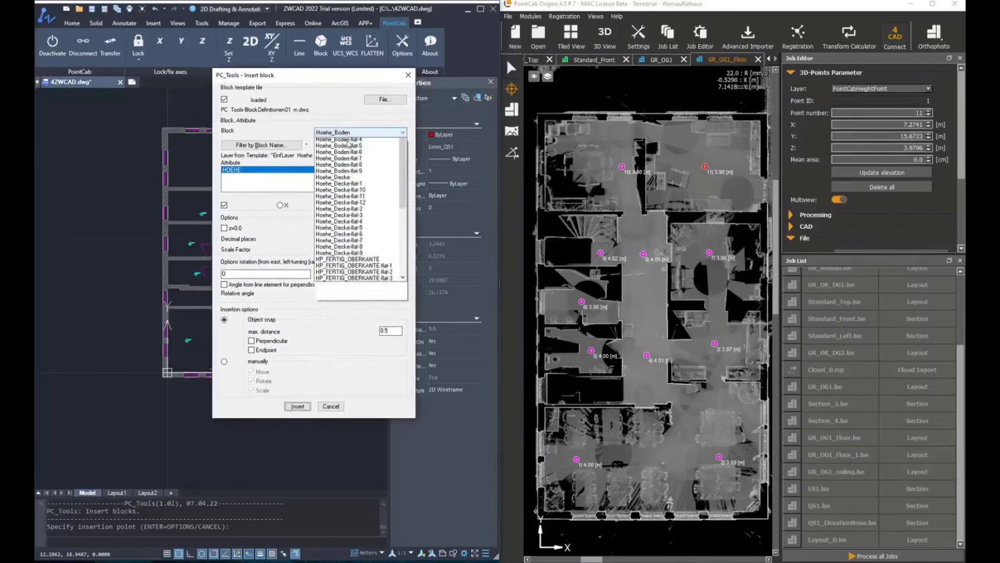
scroll(339, 245, "up", 2)
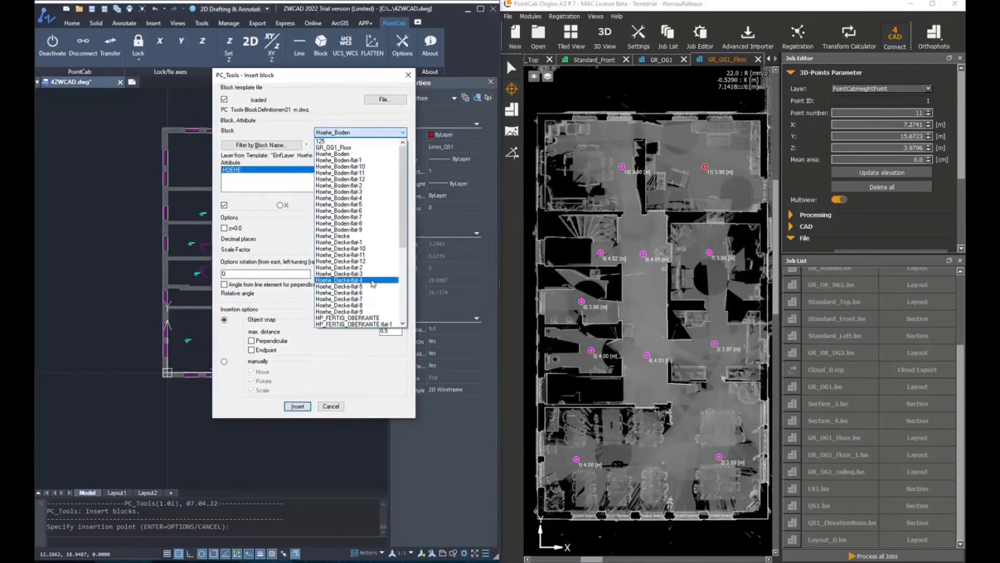
left_click(327, 234)
left_click(224, 204)
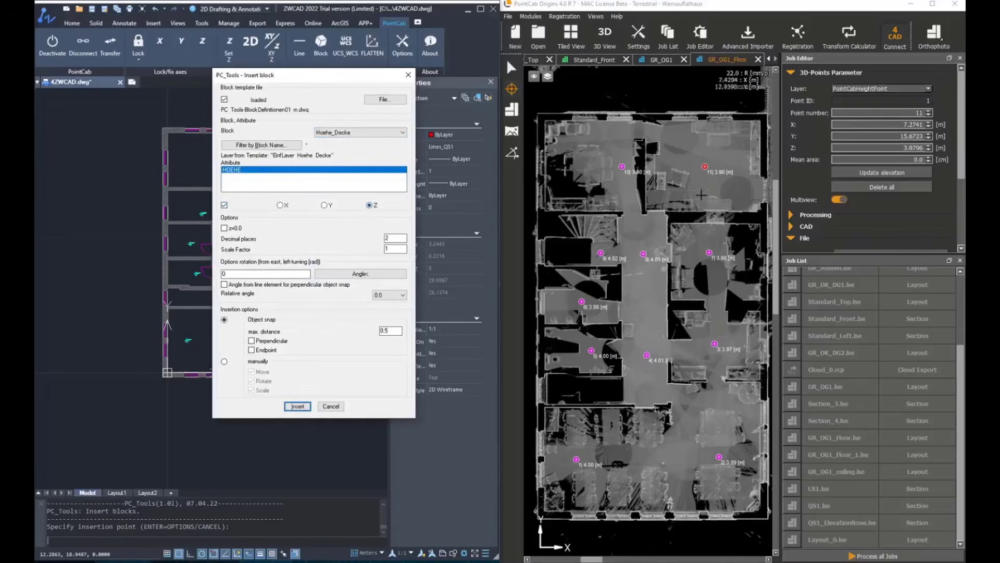
Step: Open the GR_OG1_ceiling layout and insert two ceiling-height blocks beside floor points 1 and 2 in the large lower room
double_click(847, 470)
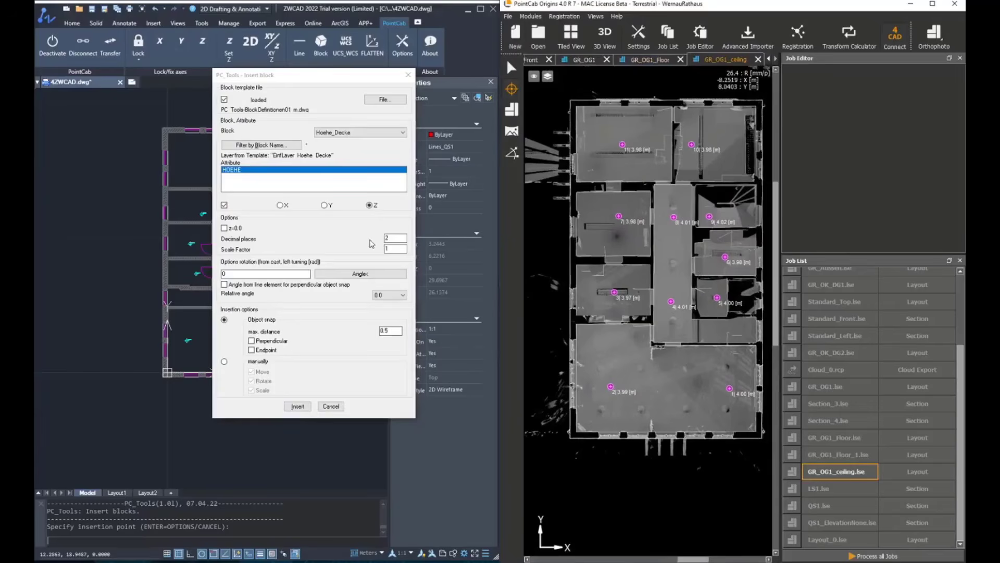
left_click(296, 406)
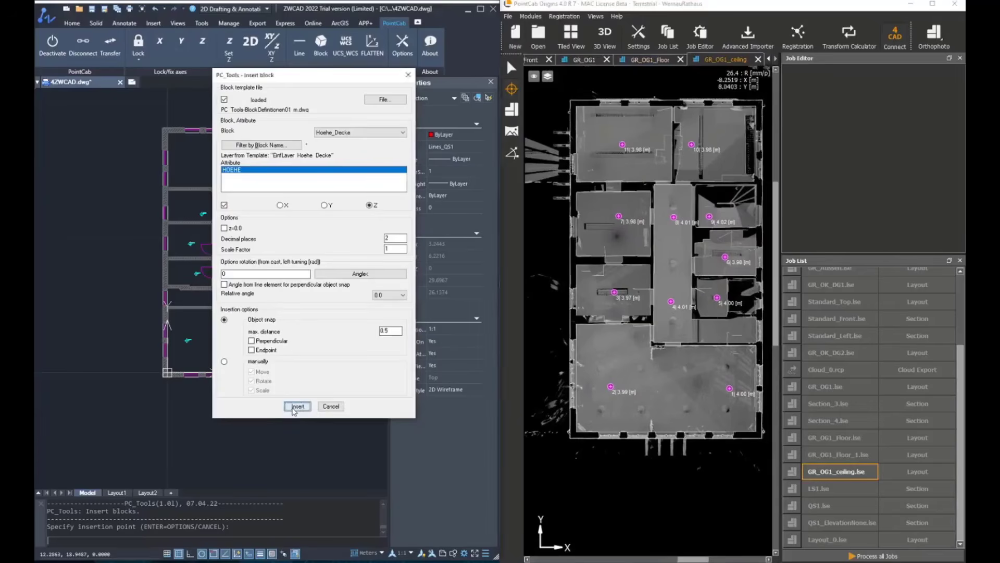
scroll(611, 395, "up", 2)
left_click(614, 378)
middle_click_drag(725, 371, 654, 365)
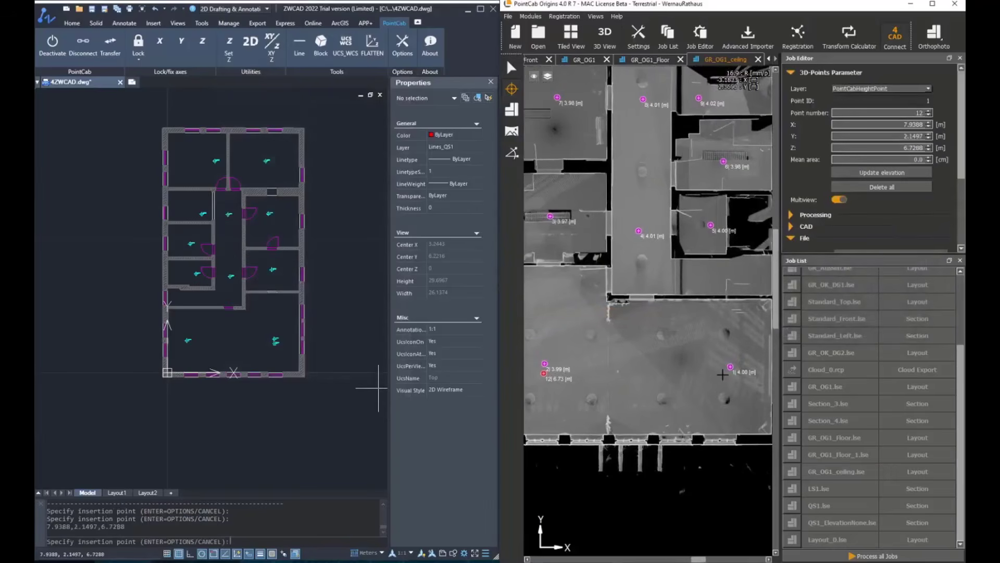
left_click(729, 375)
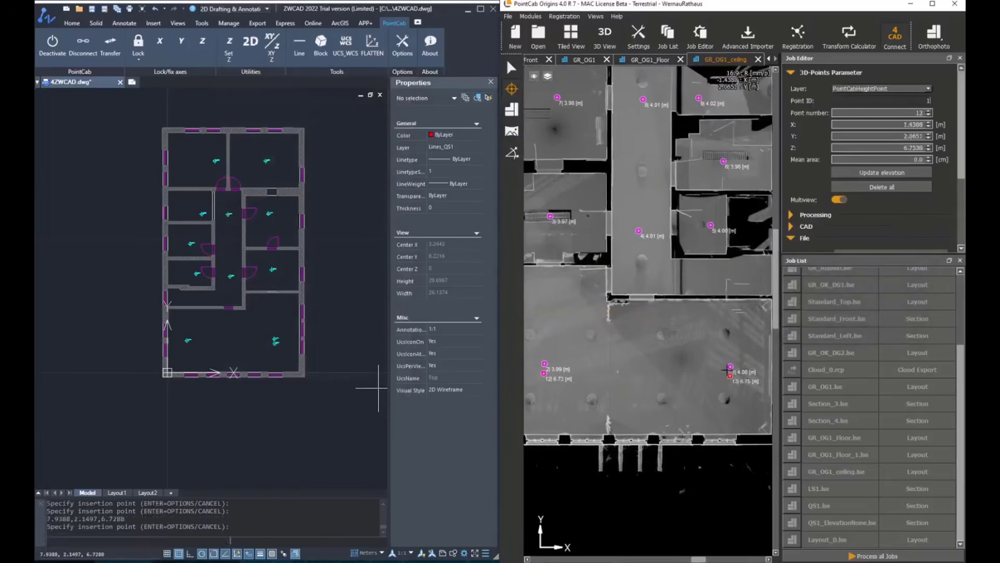
Step: Insert ceiling-height blocks beside floor points 3 to 9 in the corridor and the side rooms
left_click(710, 234)
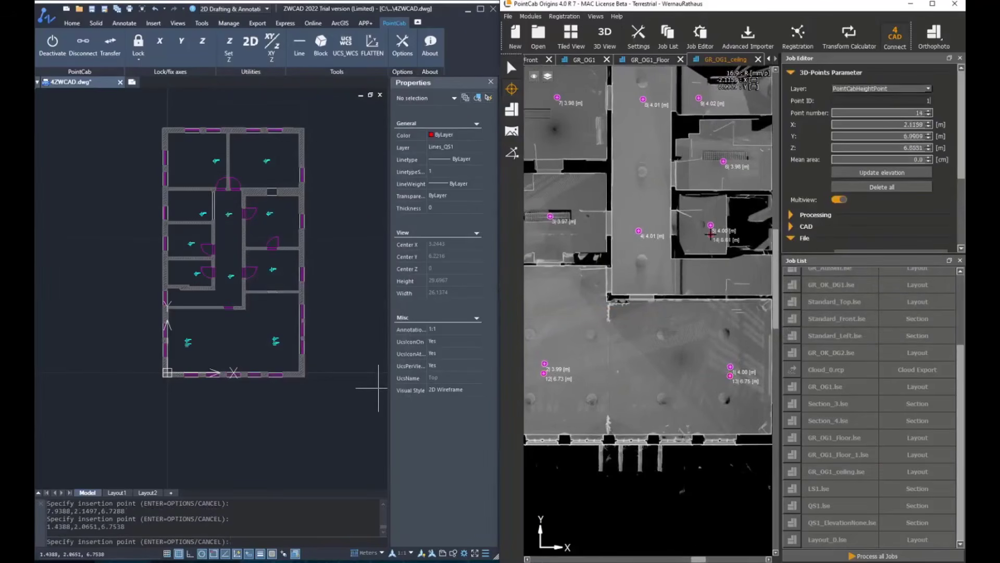
left_click(639, 241)
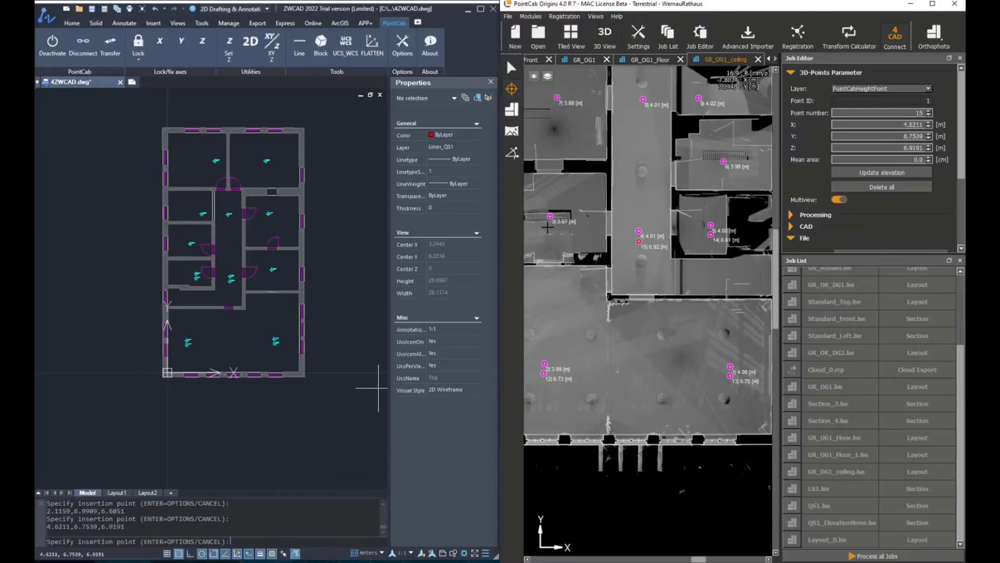
left_click(549, 227)
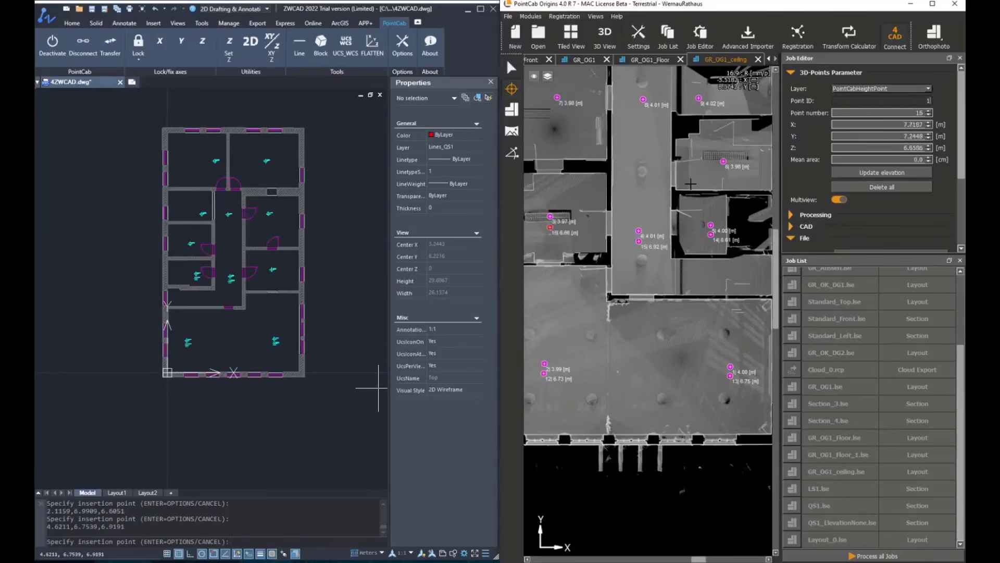
left_click(723, 174)
left_click(698, 108)
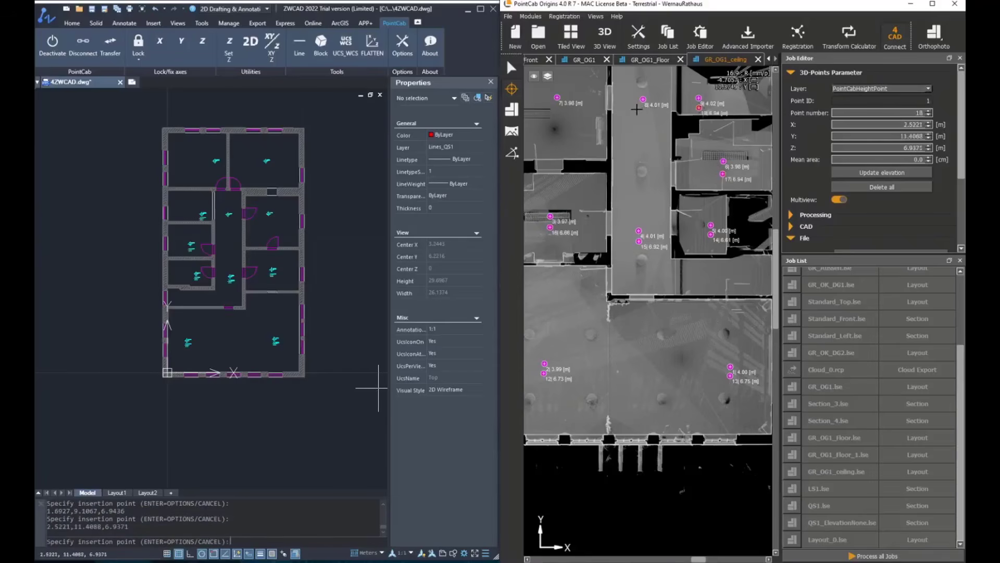
left_click(637, 116)
left_click(556, 108)
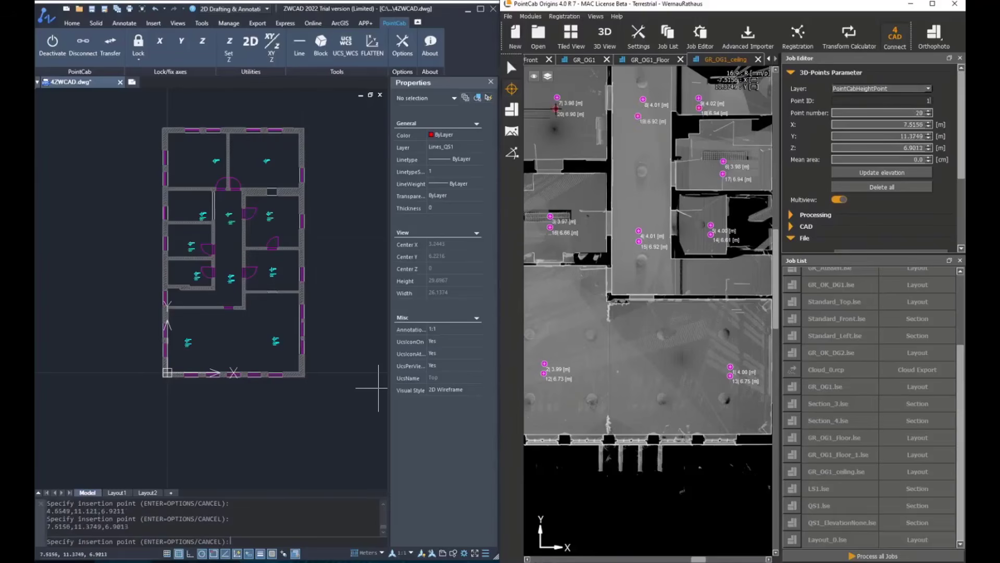
Step: Insert ceiling-height blocks beside floor points 11 and 10 in the two upper rooms, completing the ceiling-height insertion
middle_click_drag(628, 214, 678, 397)
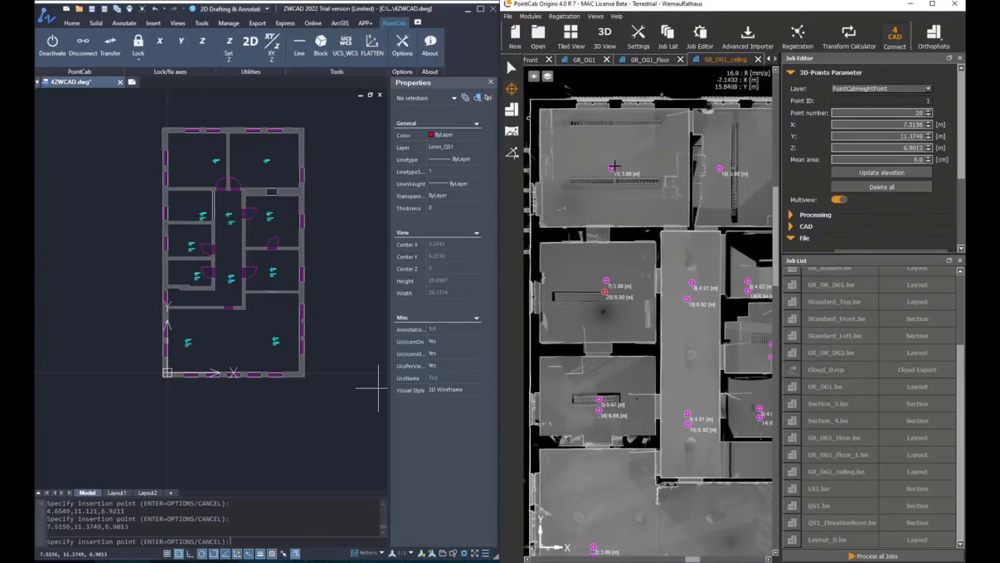
left_click(610, 194)
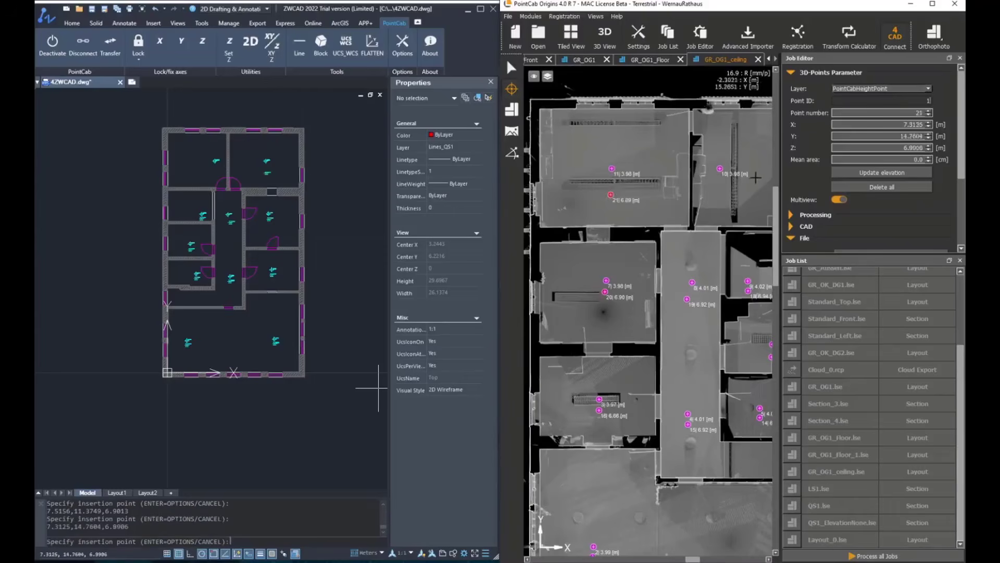
left_click(721, 181)
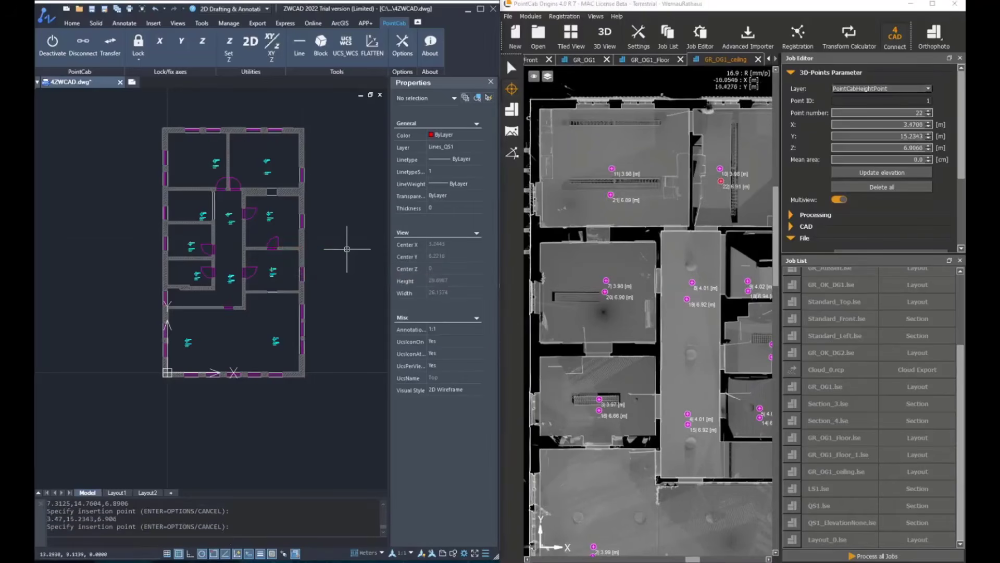
key("Escape")
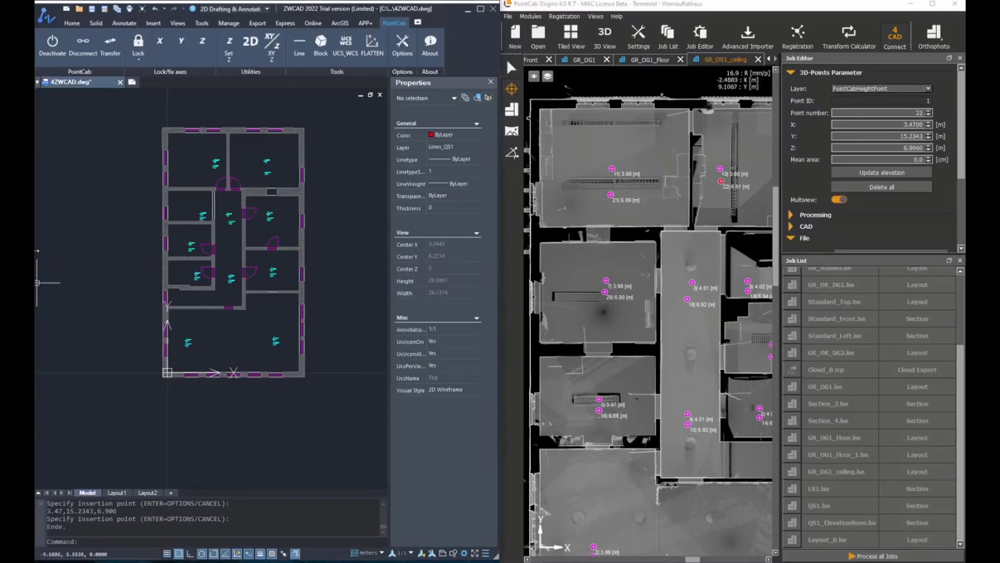
Step: Examine the paired floor- and ceiling-height markers and their labels in the rooms and corridor of the CAD plan
scroll(256, 281, "up", 5)
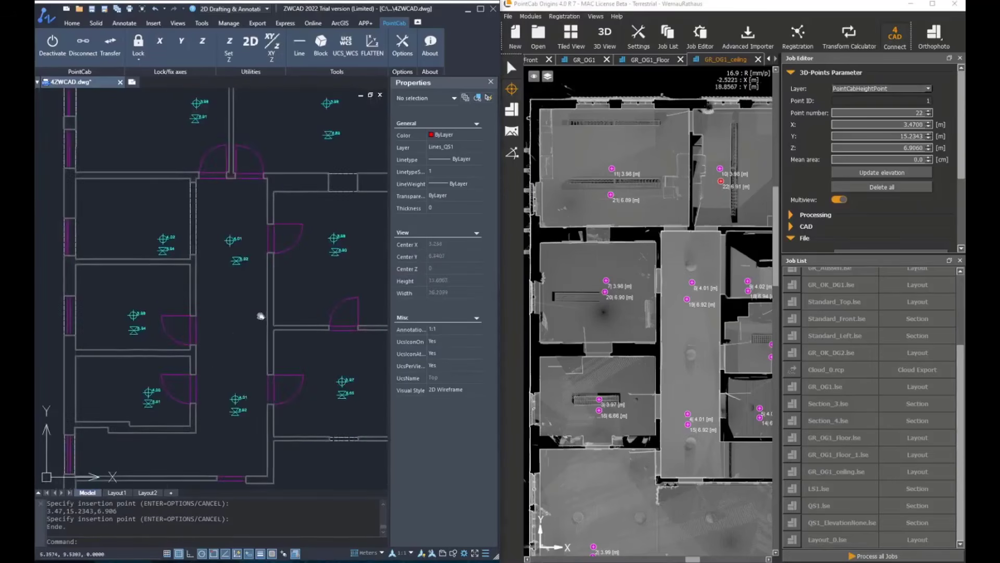
scroll(233, 264, "down", 4)
scroll(250, 334, "up", 7)
scroll(260, 305, "down", 4)
scroll(302, 229, "up", 4)
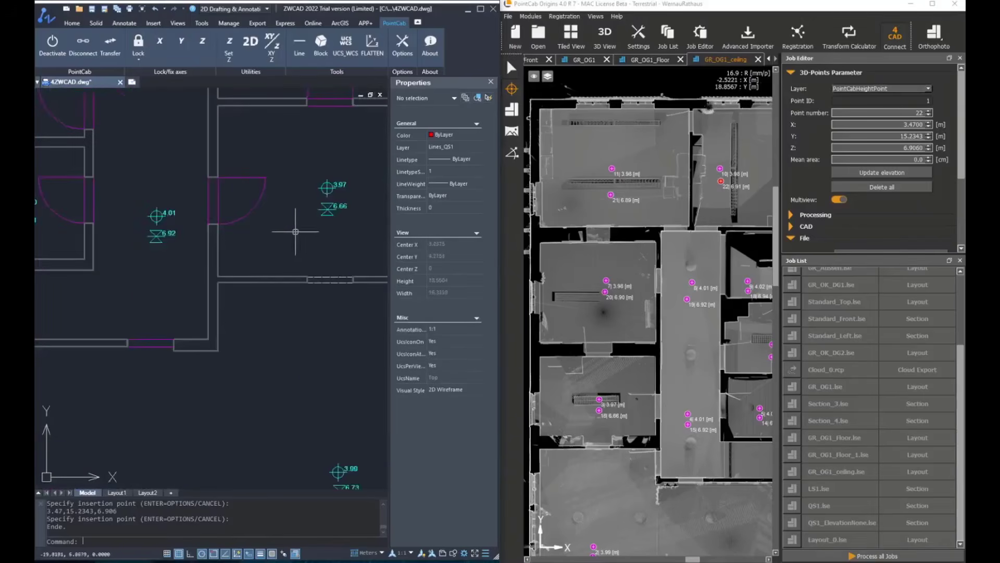
mouse_move(252, 208)
middle_mouse_down()
mouse_move(274, 201)
mouse_move(234, 364)
middle_mouse_up()
middle_click_drag(251, 187, 235, 357)
mouse_move(296, 309)
middle_mouse_down()
mouse_move(270, 319)
mouse_move(304, 459)
mouse_move(283, 410)
middle_mouse_up()
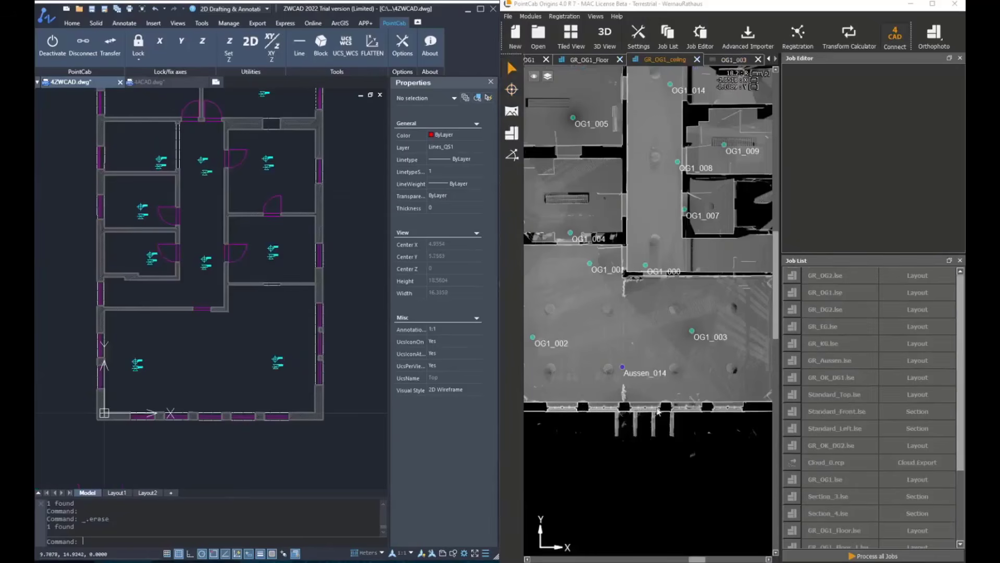
Step: Open the OG1_003 panorama and start inserting HP_FERTIG_OBERKANTE blocks with the height attribute from Z and Perpendicular object snap
left_click(513, 111)
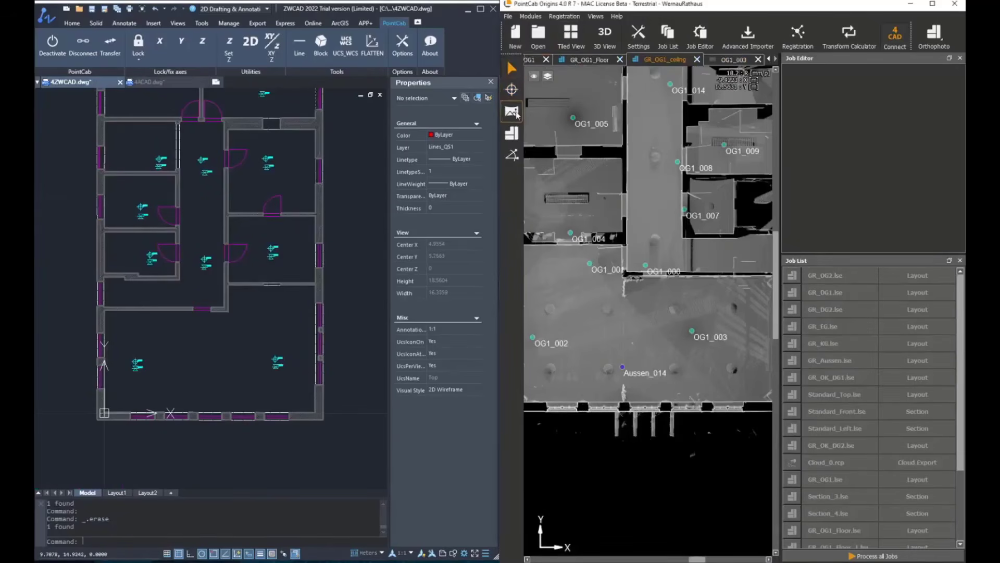
left_click(693, 333)
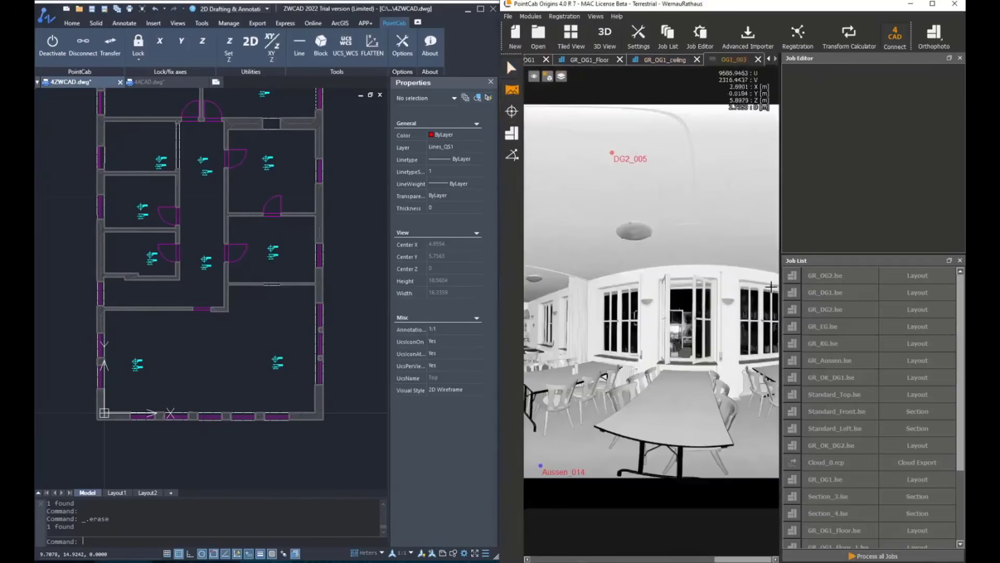
left_click(323, 45)
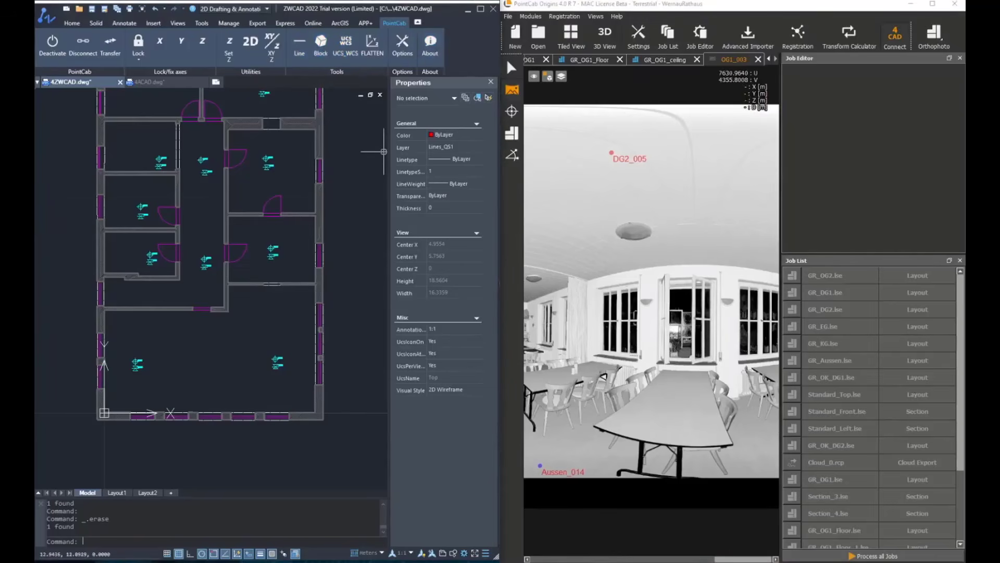
scroll(206, 401, "up", 2)
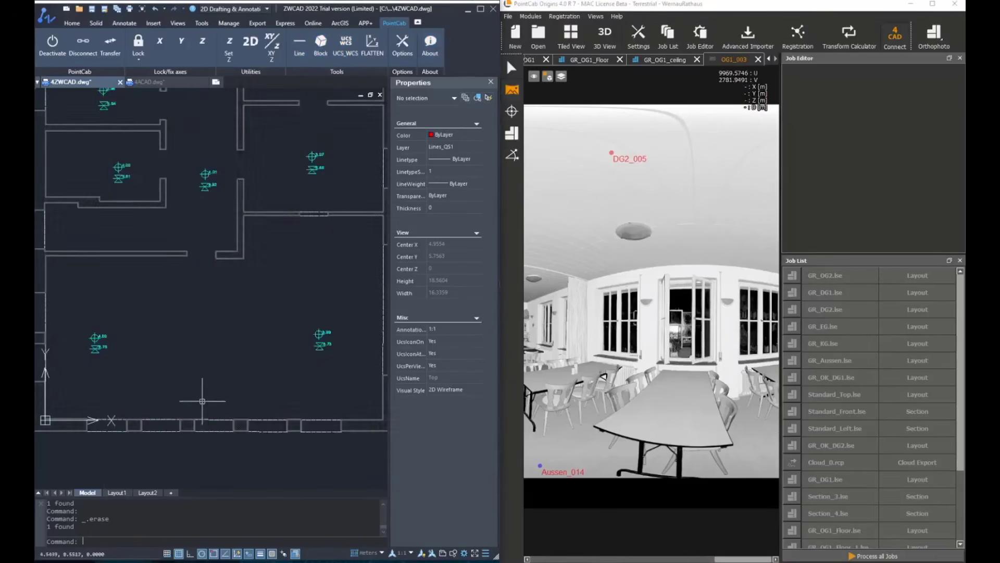
left_click(321, 45)
left_click(328, 105)
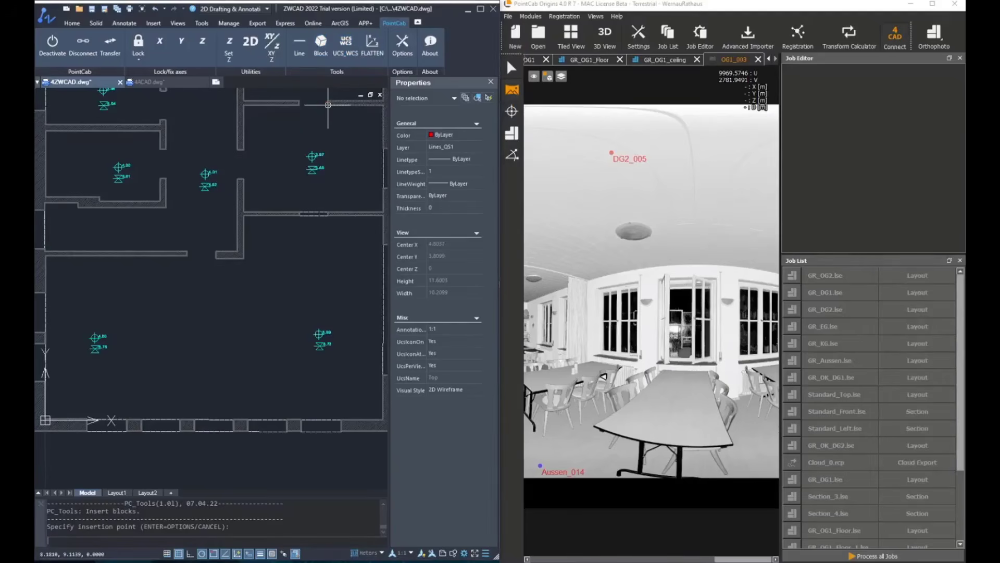
left_click(464, 202)
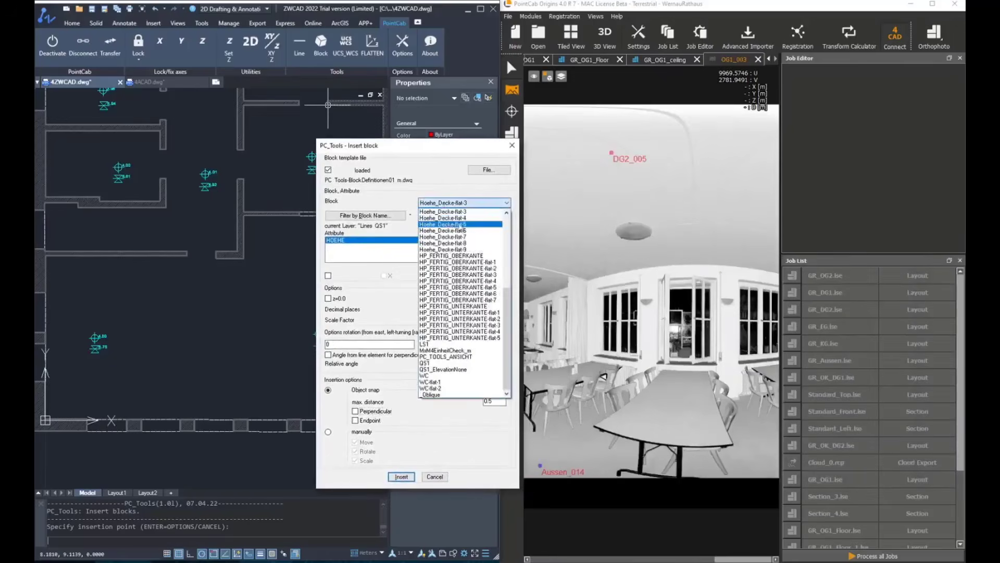
left_click(448, 255)
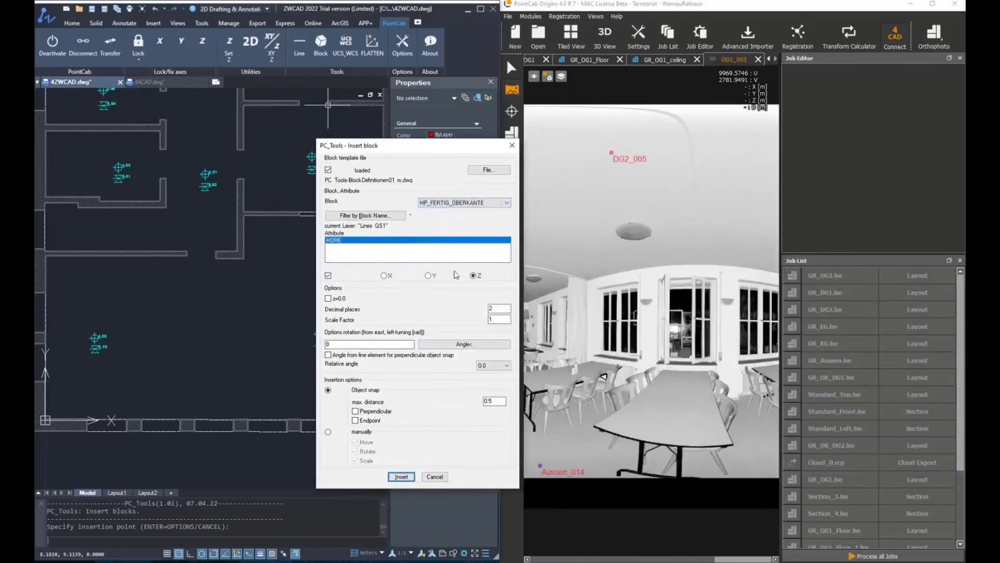
left_click(360, 412)
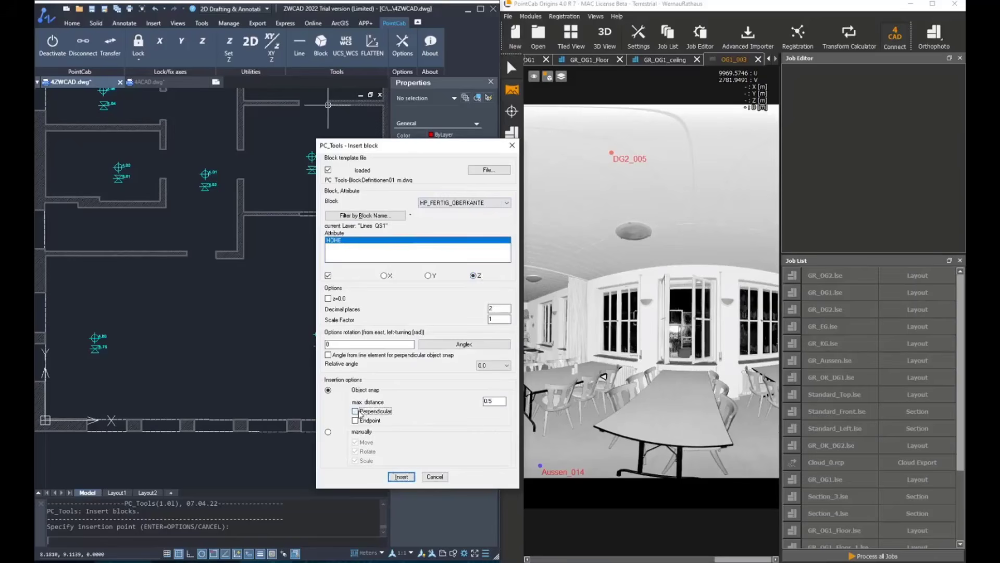
left_click(402, 475)
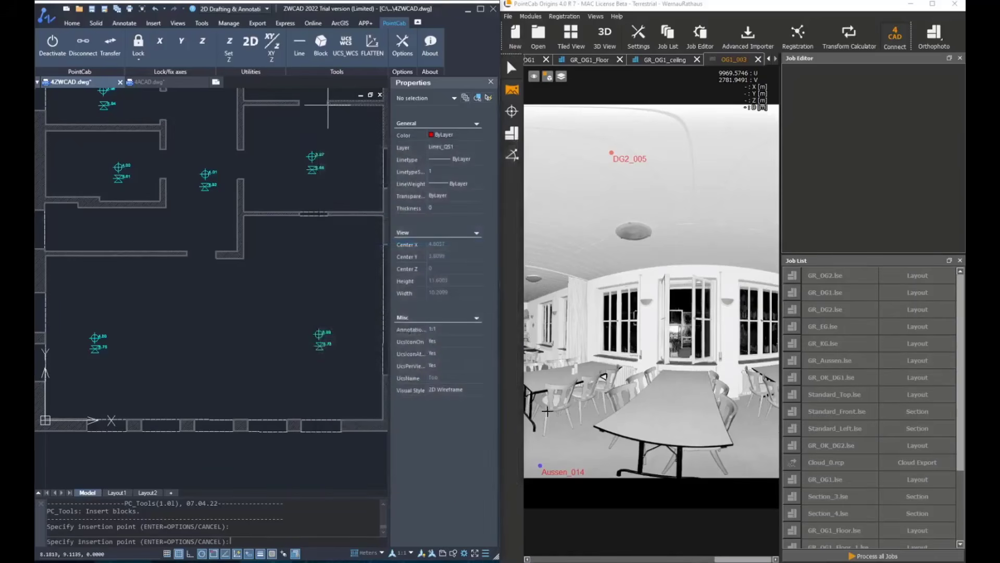
Step: Try to insert finished top-edge height blocks by picking the five window sills along the plan's lower exterior wall in the panorama
left_click(512, 111)
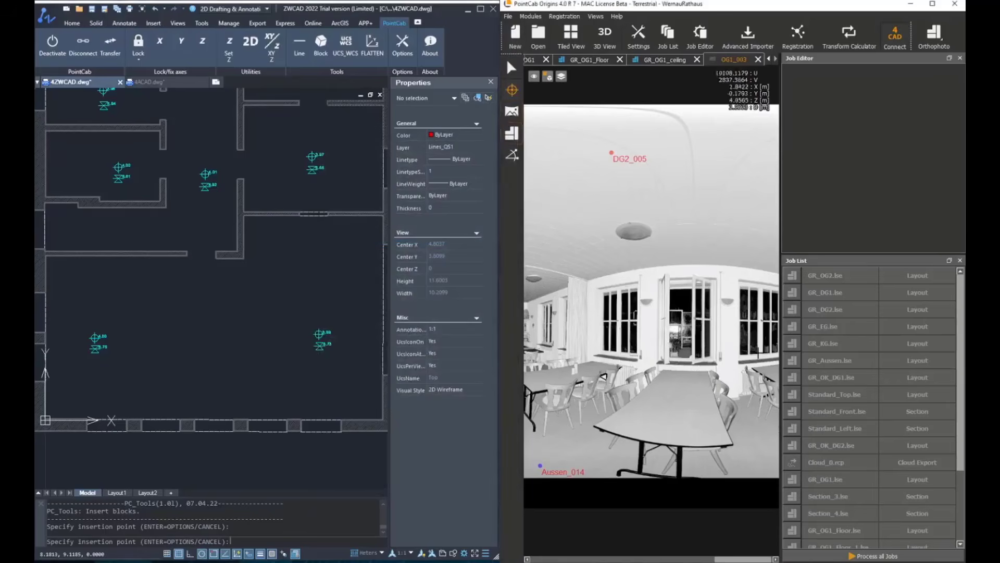
left_click(727, 361)
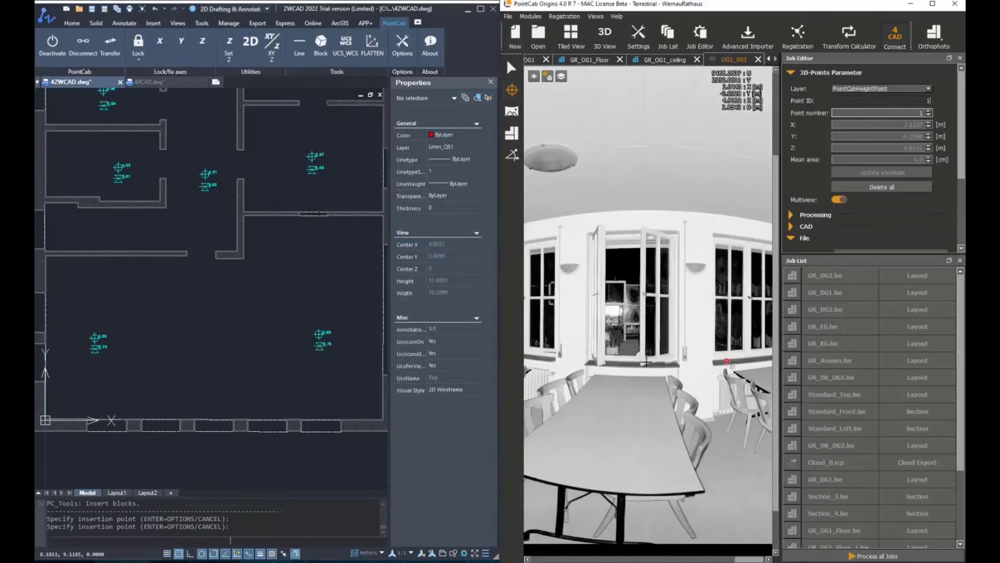
left_click(621, 364)
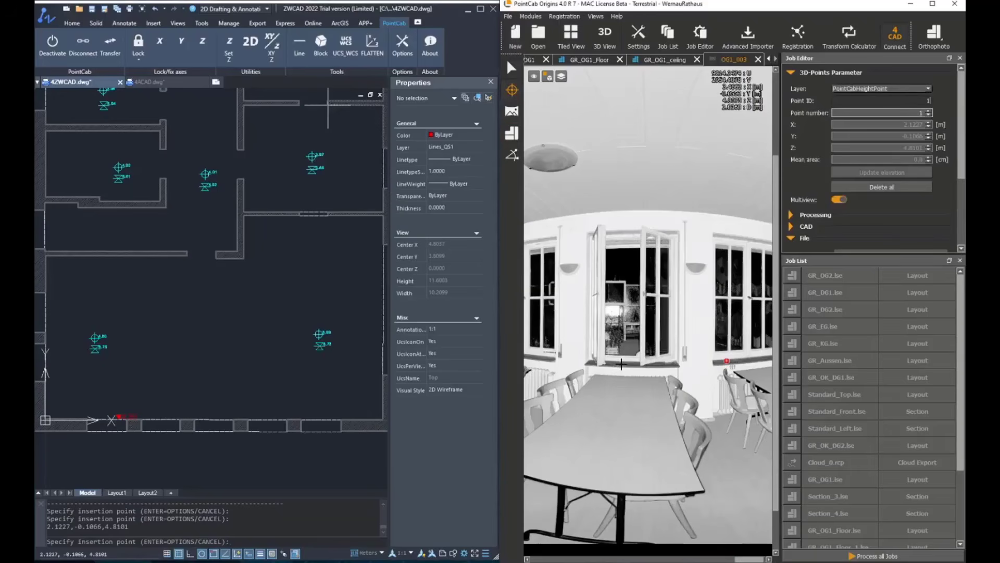
middle_click_drag(567, 342, 658, 336)
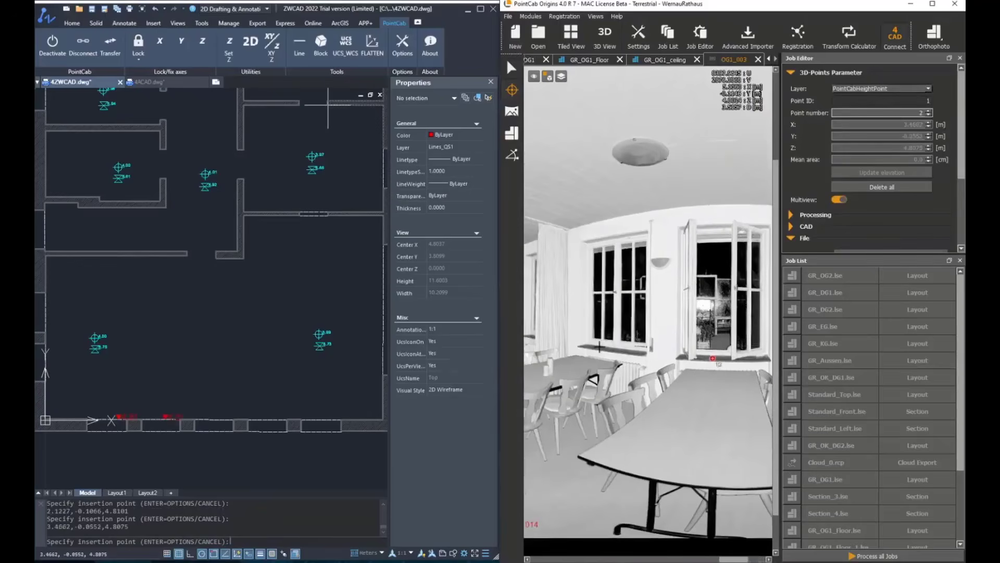
left_click(598, 346)
scroll(584, 334, "down", 2)
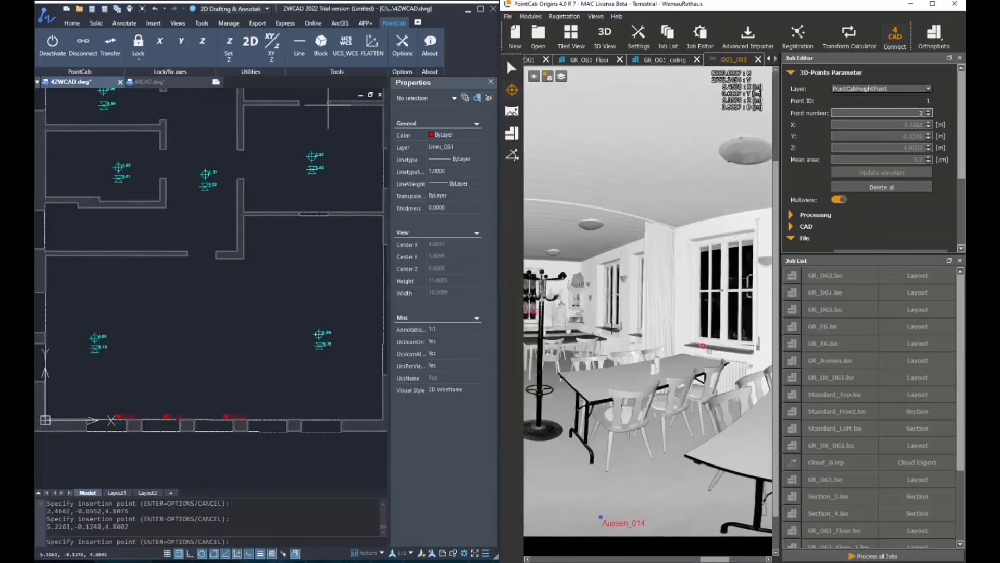
scroll(620, 334, "up", 3)
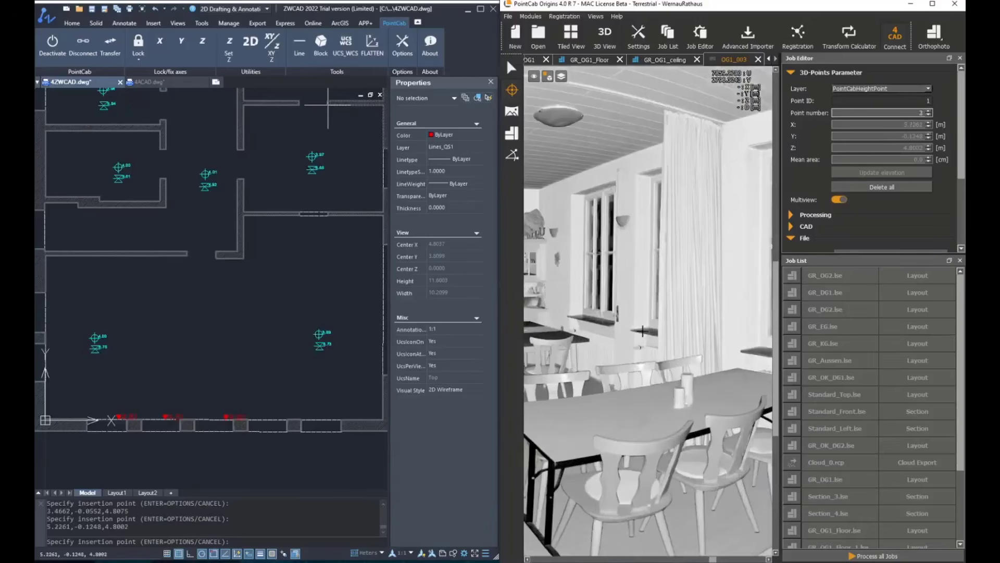
left_click(642, 332)
scroll(540, 310, "up", 2)
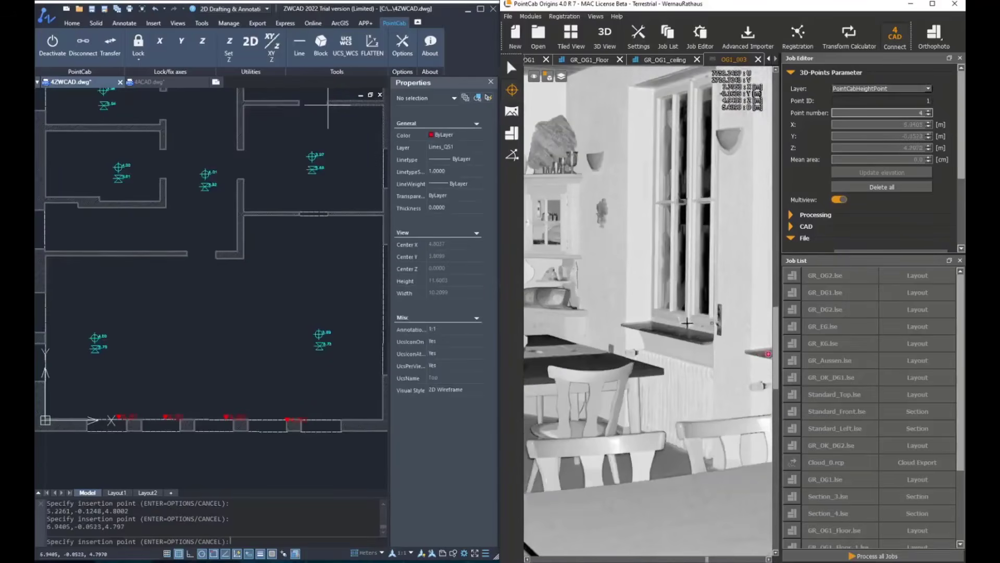
left_click(636, 324)
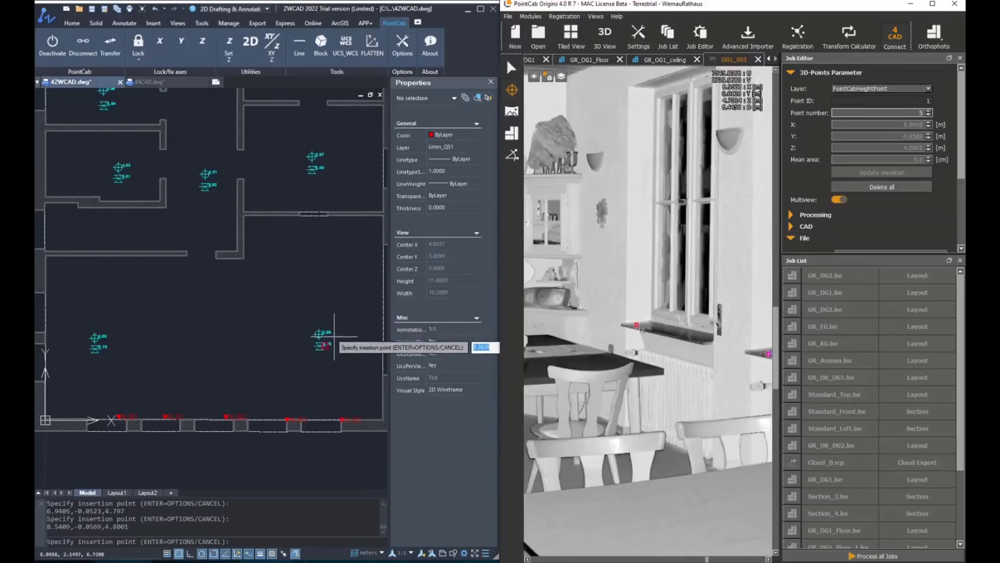
left_click(385, 352)
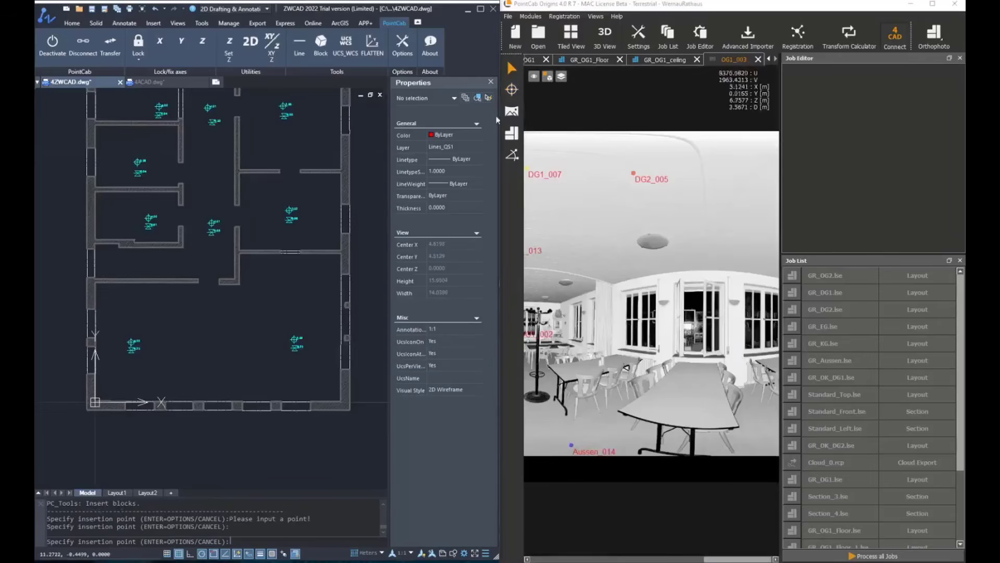
Step: Pick one point on each of the five window sills in the OG1_003 panorama to insert HP_FERTIG_OBERKANTE blocks along the lower wall
left_click(511, 89)
scroll(720, 219, "up", 5)
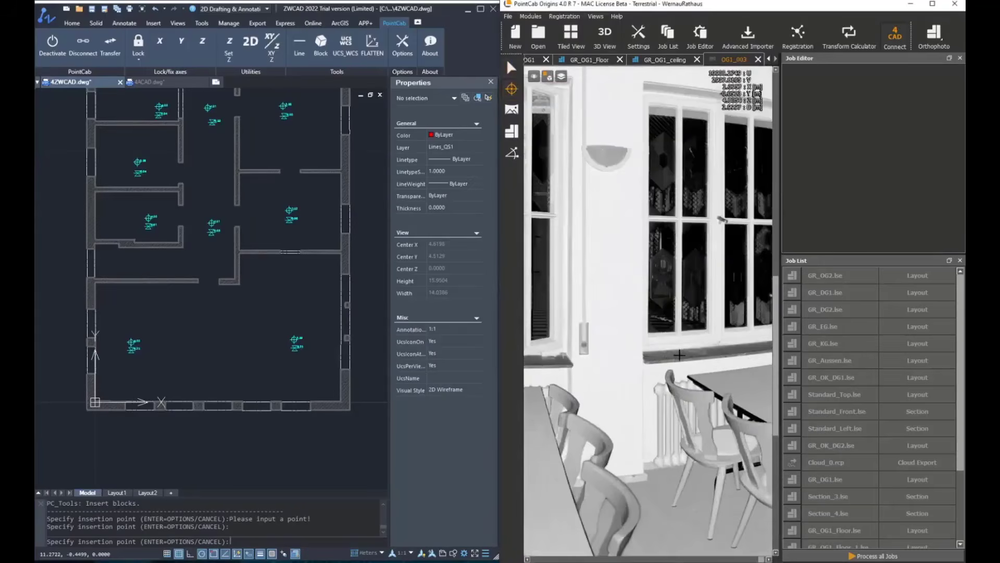
left_click(679, 355)
middle_click_drag(614, 370, 729, 355)
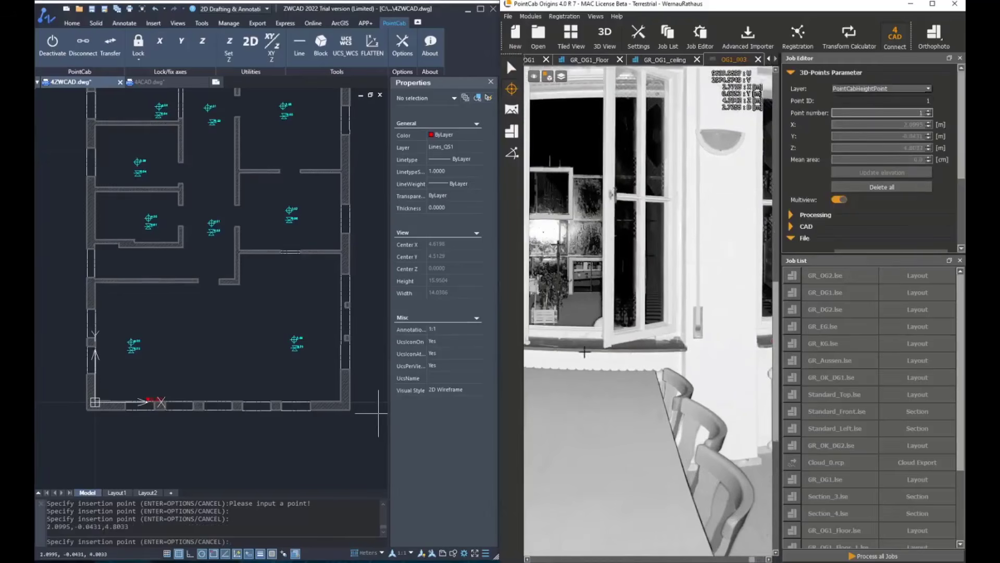
left_click(563, 346)
middle_click_drag(563, 345, 644, 341)
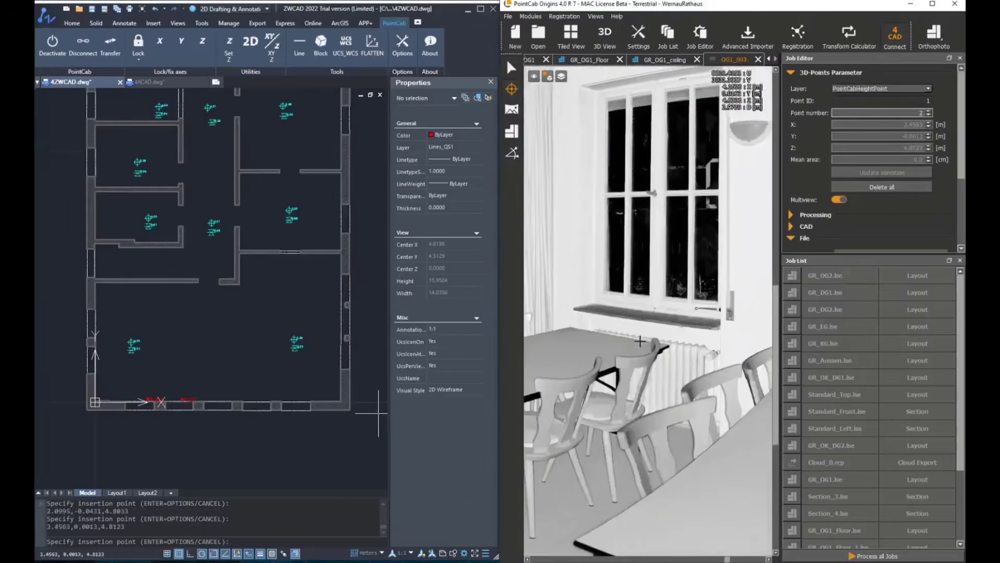
scroll(612, 313, "up", 2)
left_click(612, 311)
middle_click_drag(632, 331, 807, 340)
scroll(653, 285, "up", 5)
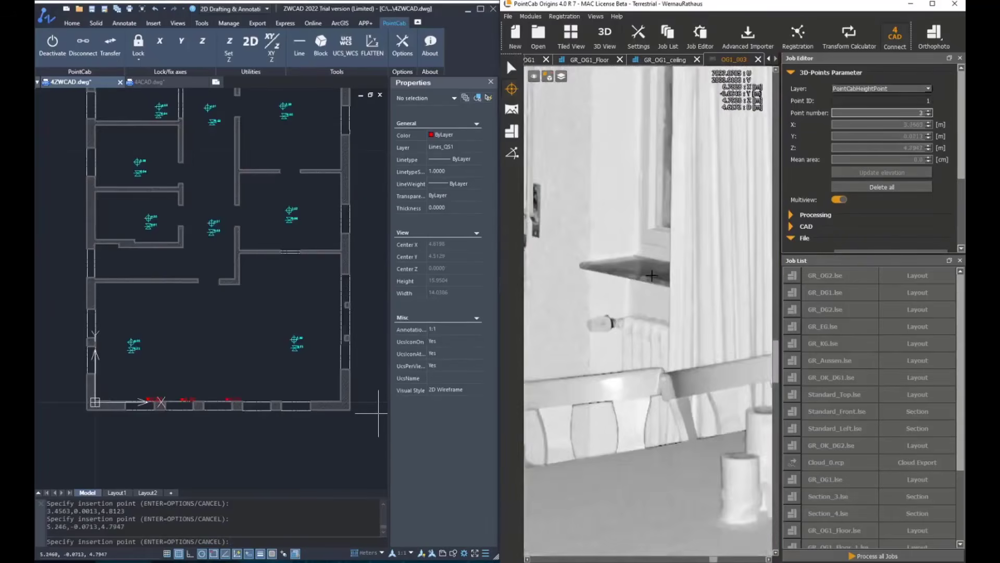
middle_click_drag(568, 274, 738, 346)
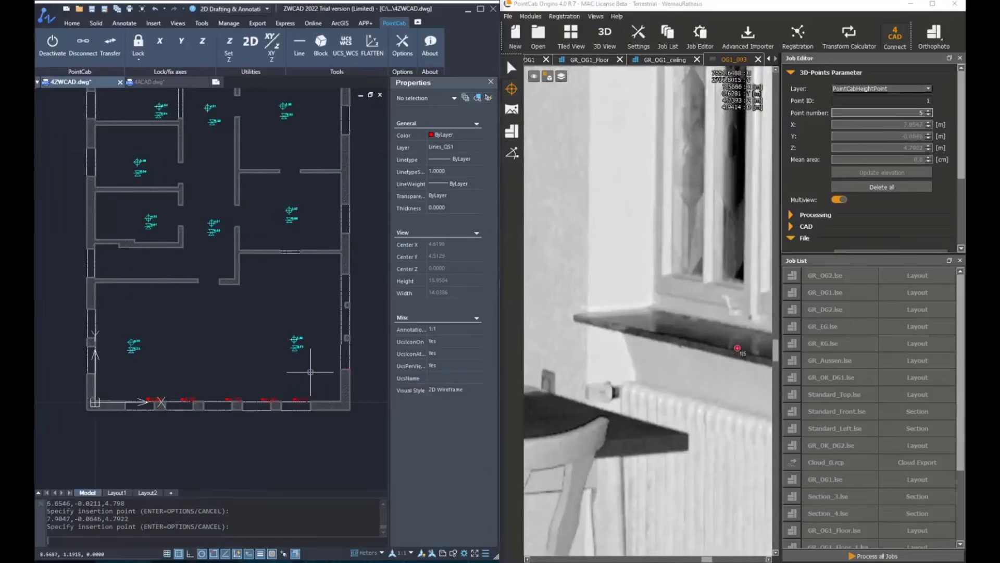
key("Return")
Step: Examine the sill-height markers and how they align with the window lines on the lower exterior wall
scroll(291, 375, "up", 8)
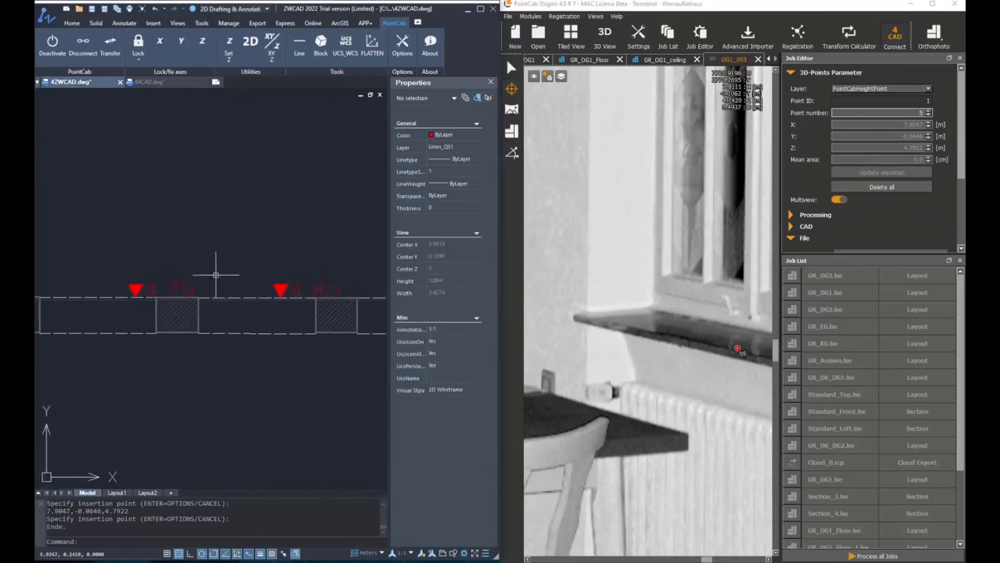
left_click(232, 298)
middle_click_drag(347, 303, 233, 285)
key("Escape")
key("Escape")
scroll(237, 281, "down", 5)
scroll(252, 284, "up", 6)
key("Escape")
scroll(266, 314, "down", 6)
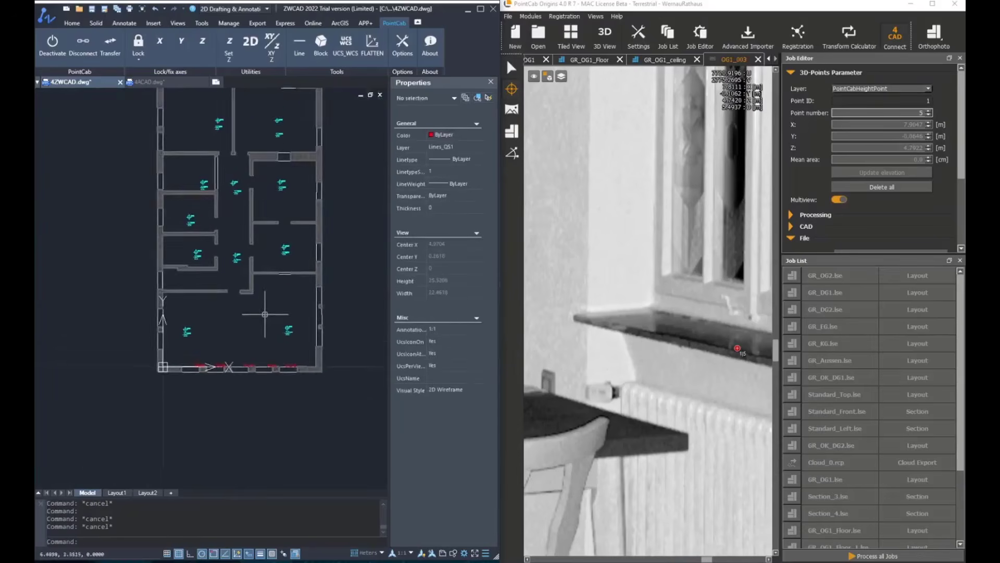
Step: Restart HP_FERTIG_OBERKANTE block insertion with manual placement limited to Move, and open the GR_OG1_Floor layout
middle_click_drag(266, 314, 263, 365)
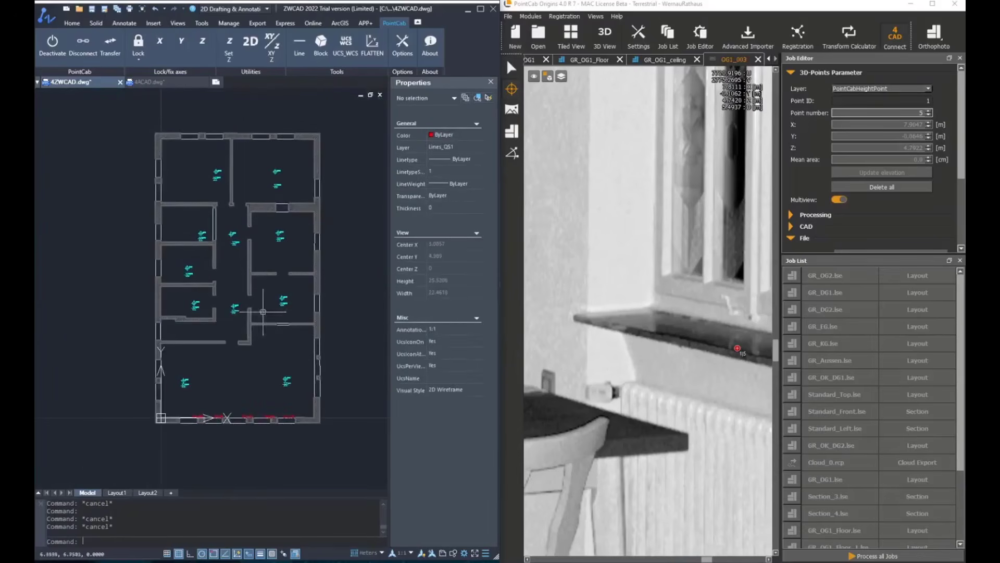
left_click(321, 42)
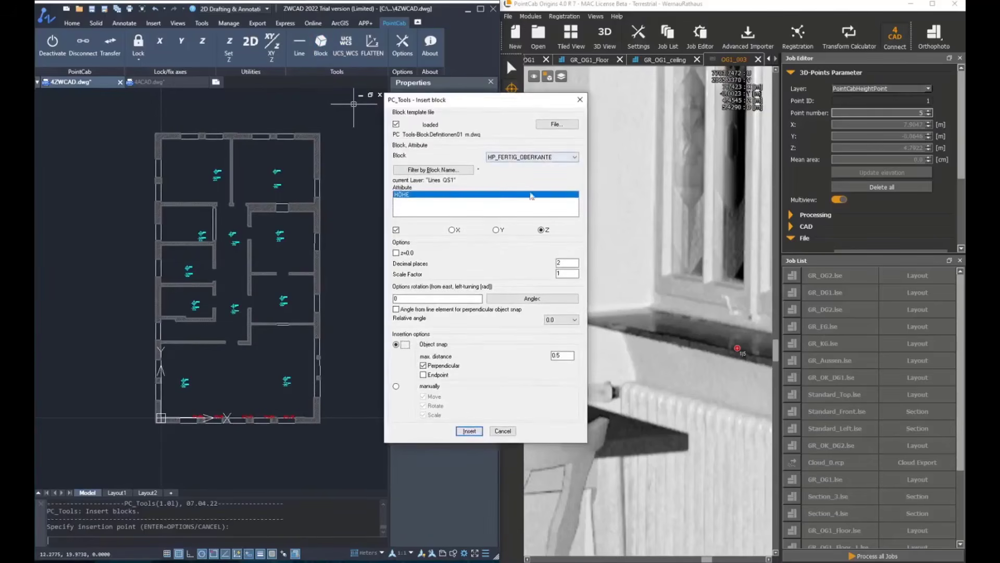
left_click(396, 387)
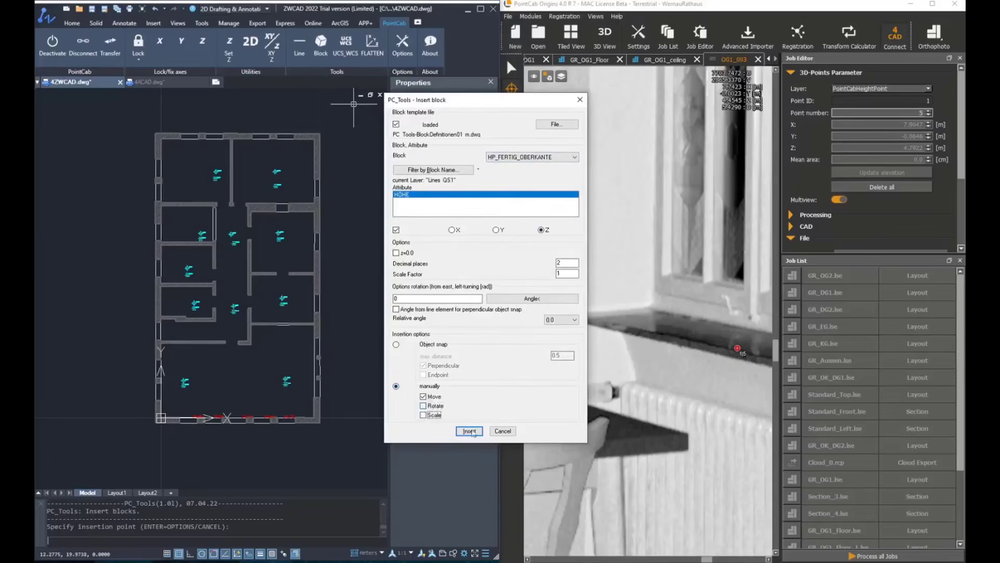
left_click(599, 60)
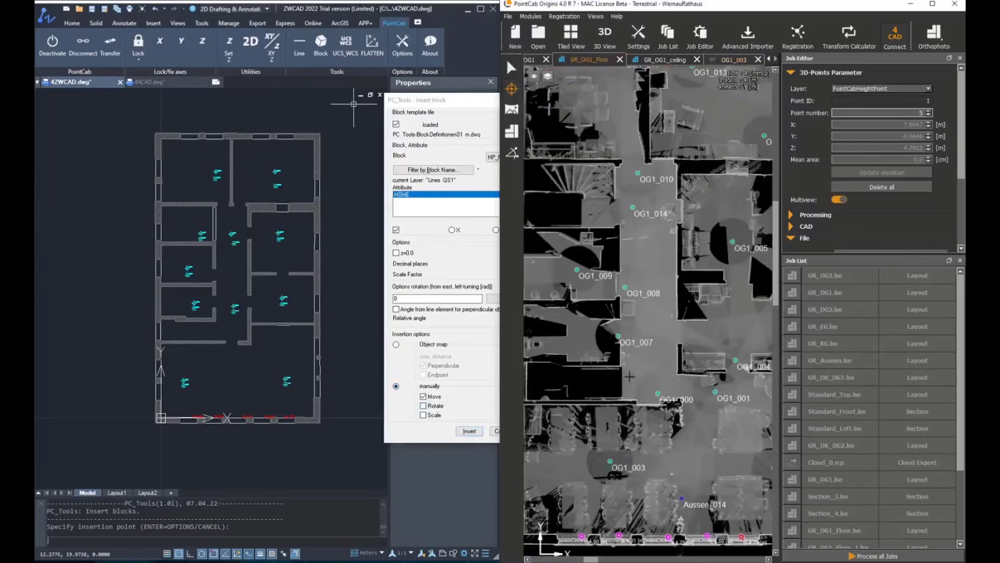
Step: Open the OG1_000 panorama from the GR_OG1_Floor layout and bring the corridor doors into view
left_click(512, 110)
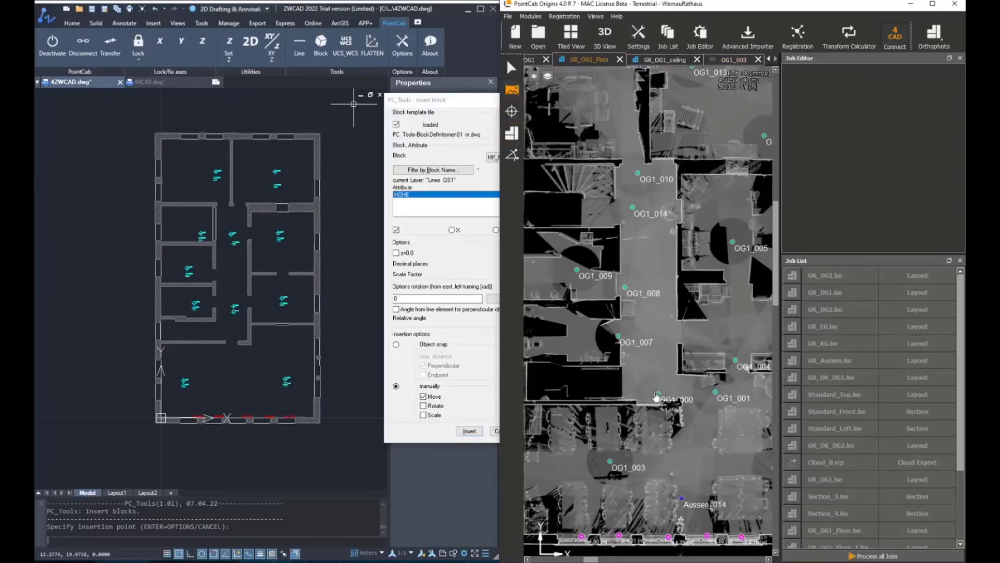
double_click(659, 394)
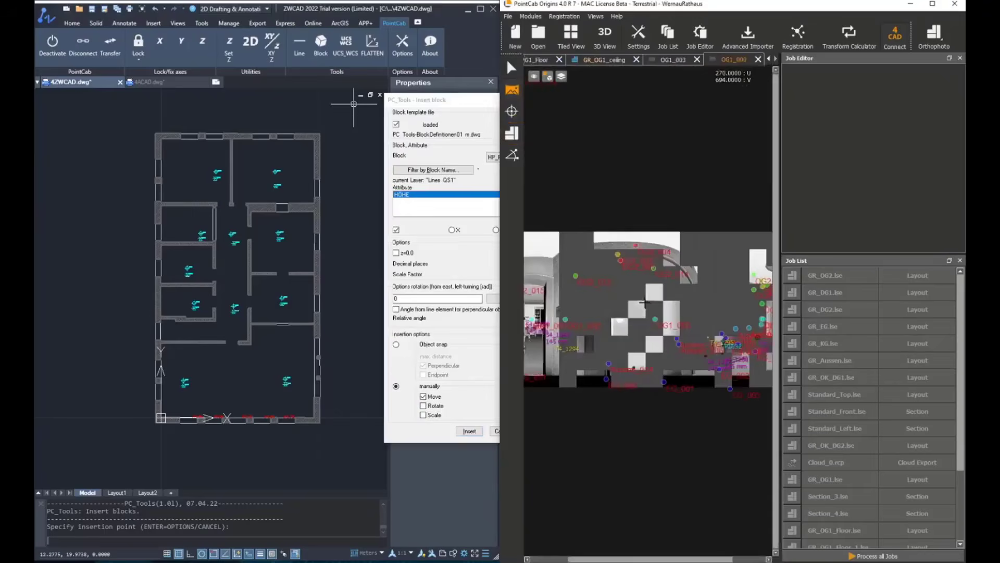
middle_click_drag(725, 325, 585, 289)
scroll(743, 318, "up", 2)
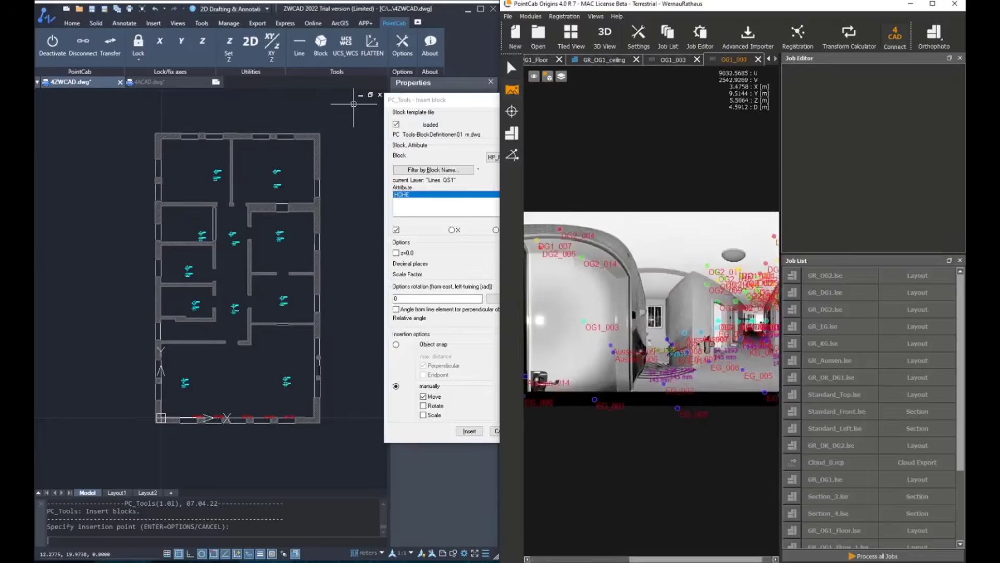
middle_click_drag(686, 314, 669, 313)
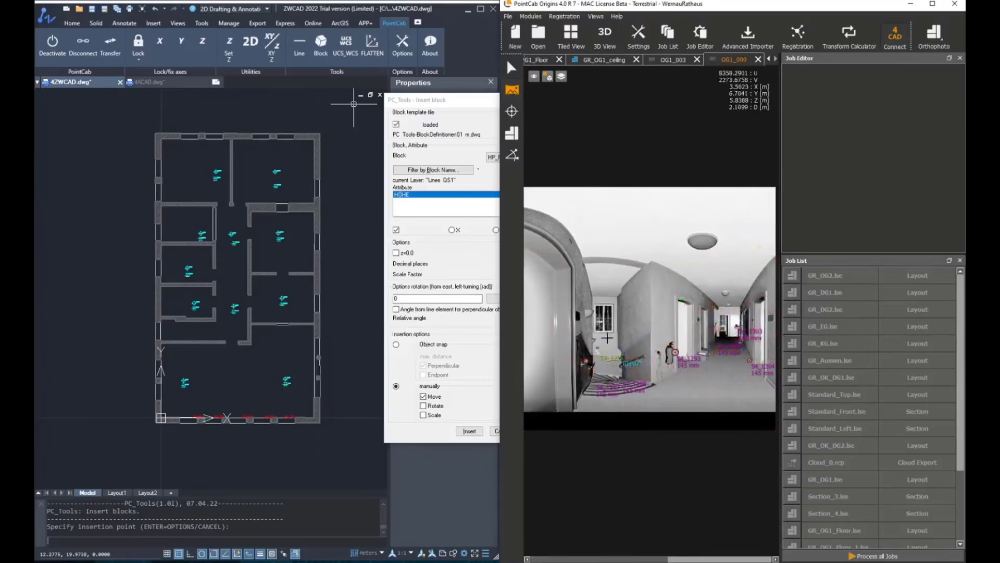
scroll(762, 322, "up", 3)
middle_click_drag(755, 315, 712, 304)
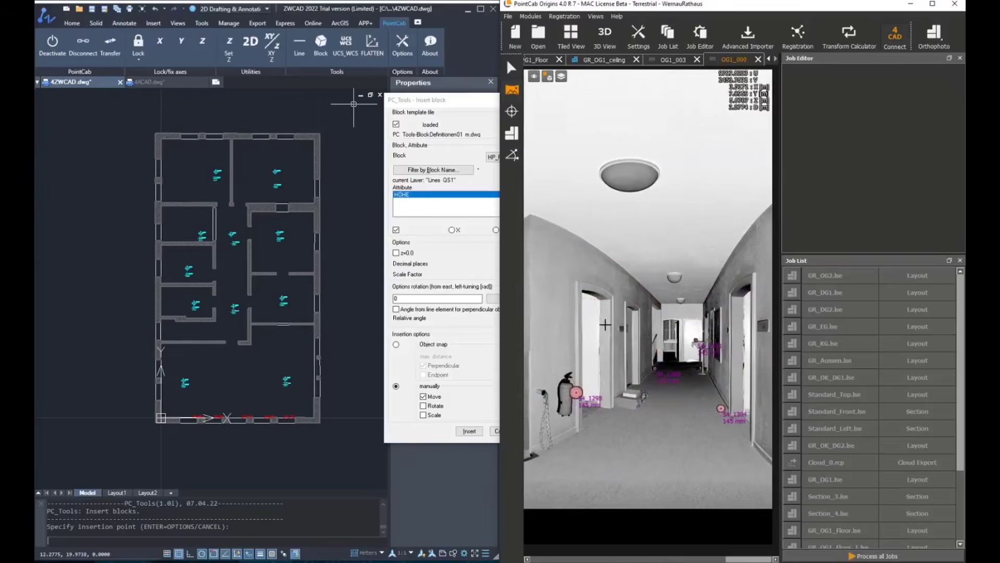
scroll(605, 325, "up", 2)
Step: Insert a HP_FERTIG_OBERKANTE block from the arch of the nearest left-hand corridor door and move it beside that door in the plan
left_click(457, 114)
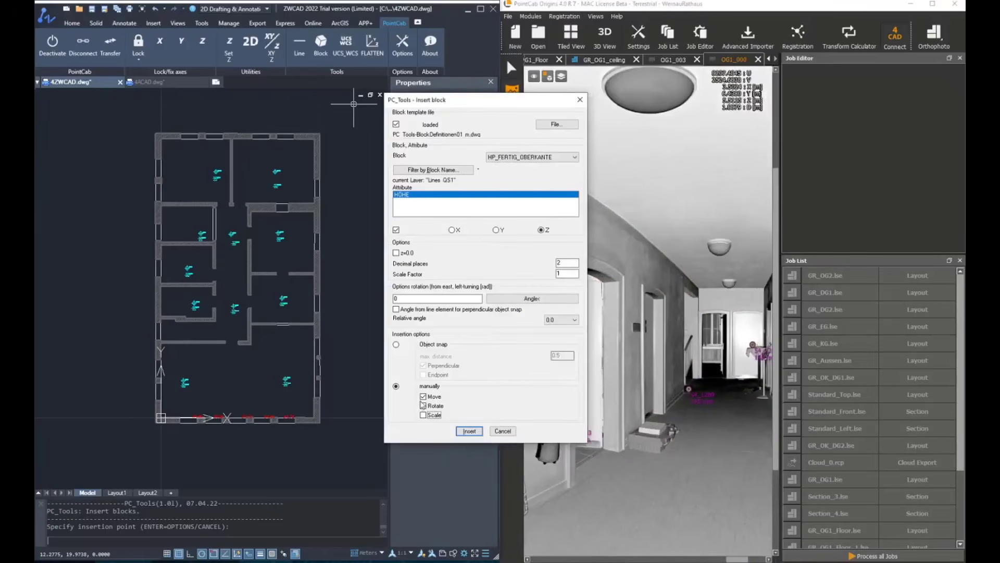
left_click(469, 431)
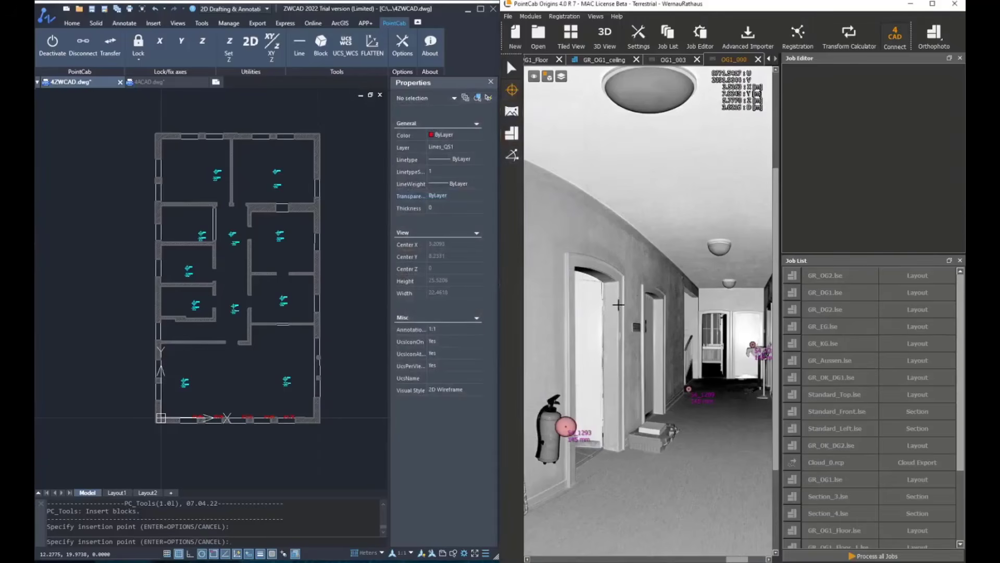
scroll(619, 304, "up", 2)
scroll(603, 239, "up", 2)
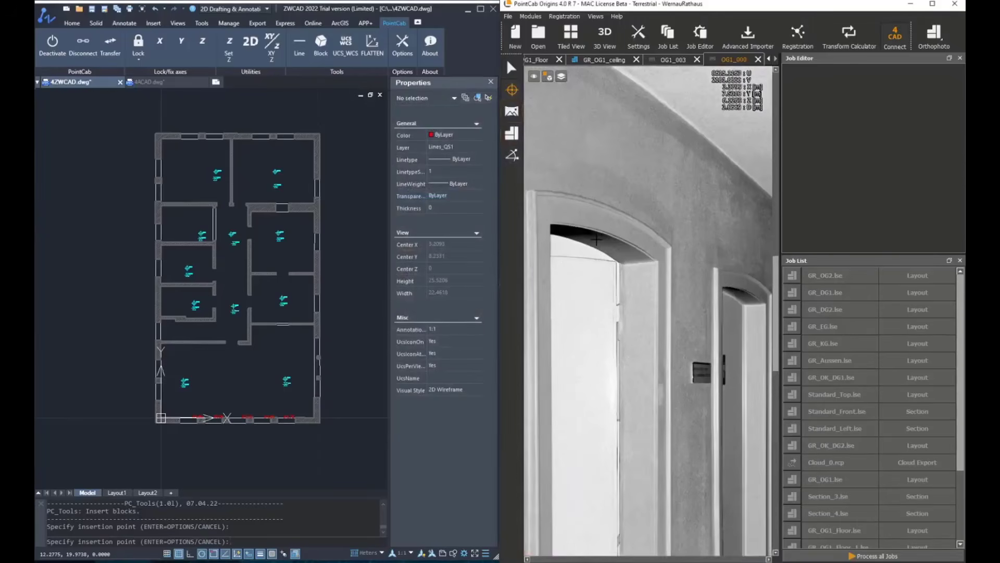
left_click(596, 239)
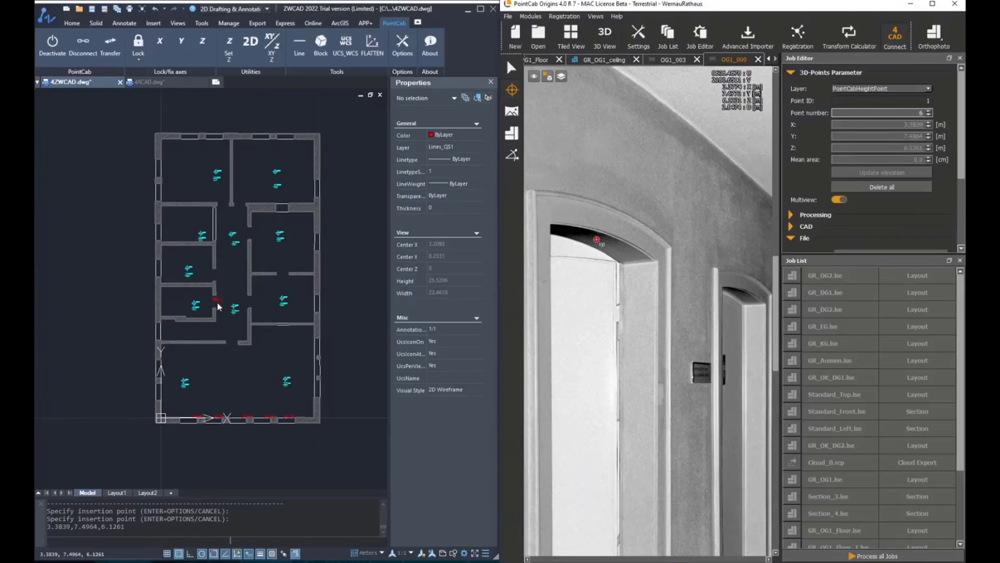
scroll(218, 307, "up", 5)
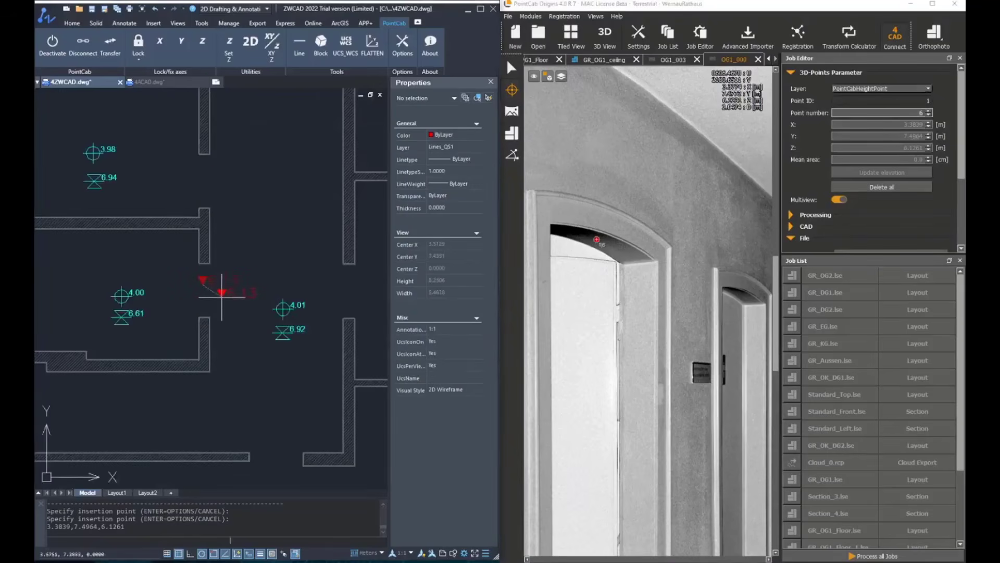
scroll(255, 278, "down", 5)
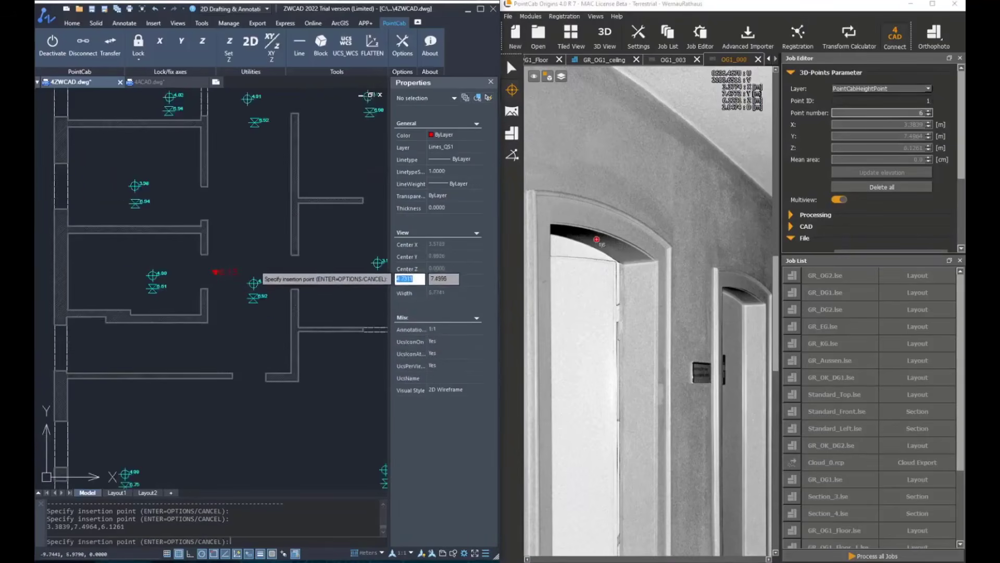
key("Escape")
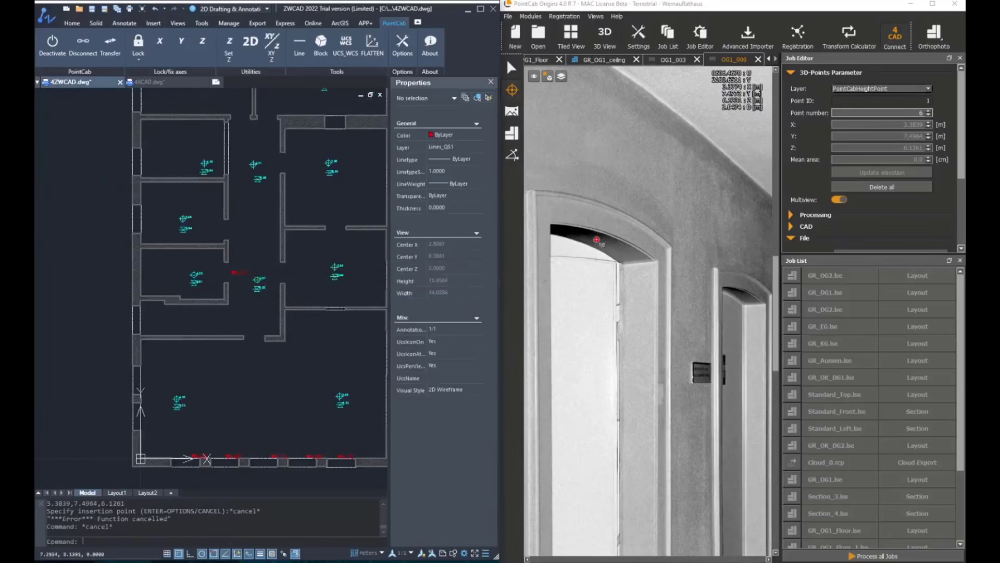
Step: Try to insert a HP_FERTIG_OBERKANTE block at the second left-hand corridor door's arch with manual Move and Rotate enabled
key("Return")
left_click(324, 253)
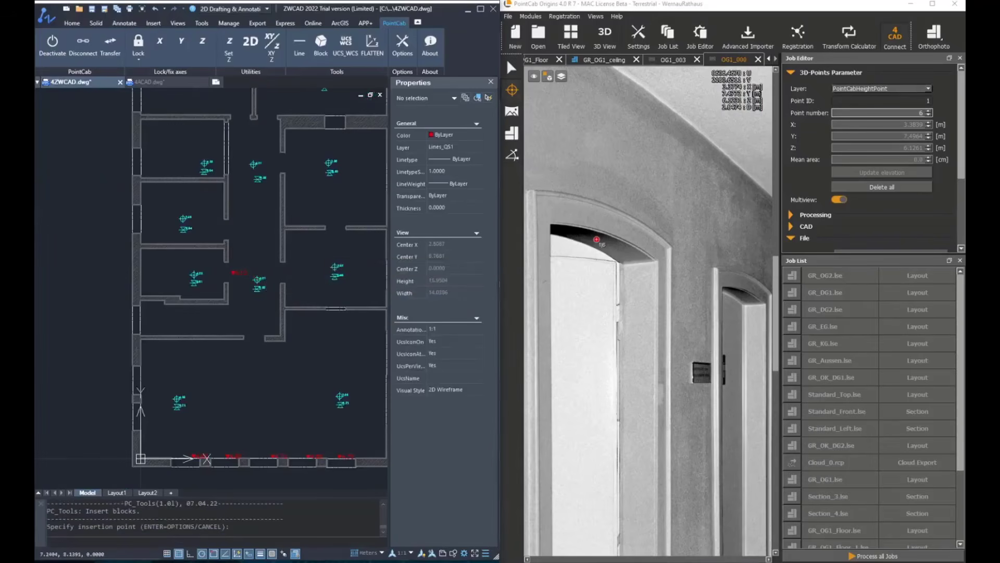
key("Return")
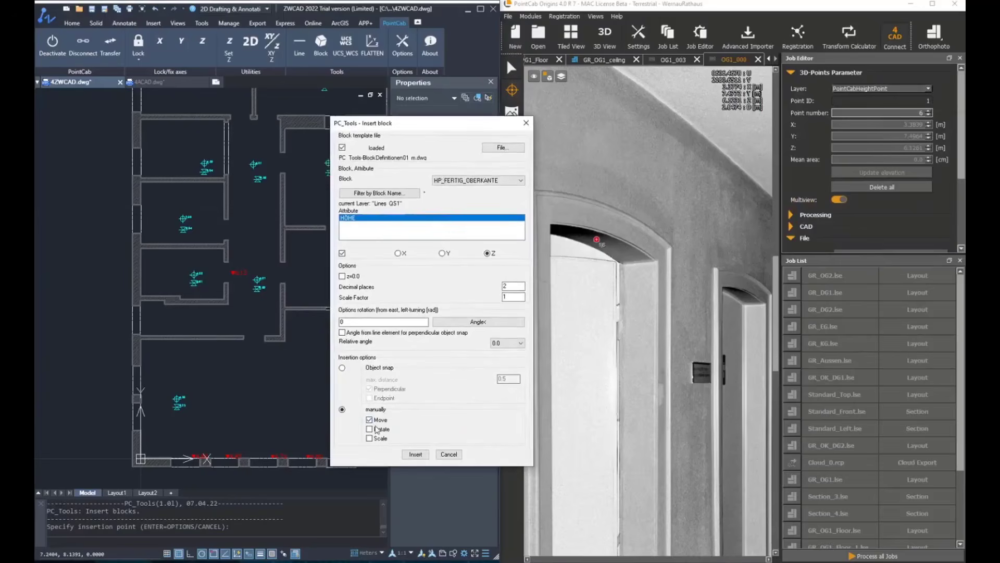
left_click(414, 454)
scroll(663, 283, "up", 4)
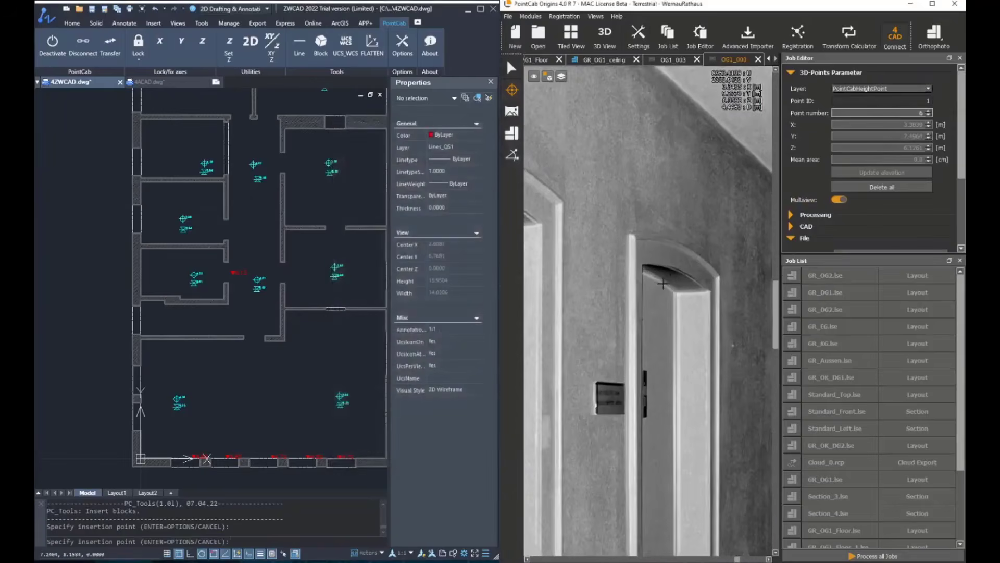
scroll(228, 233, "up", 4)
scroll(214, 258, "down", 5)
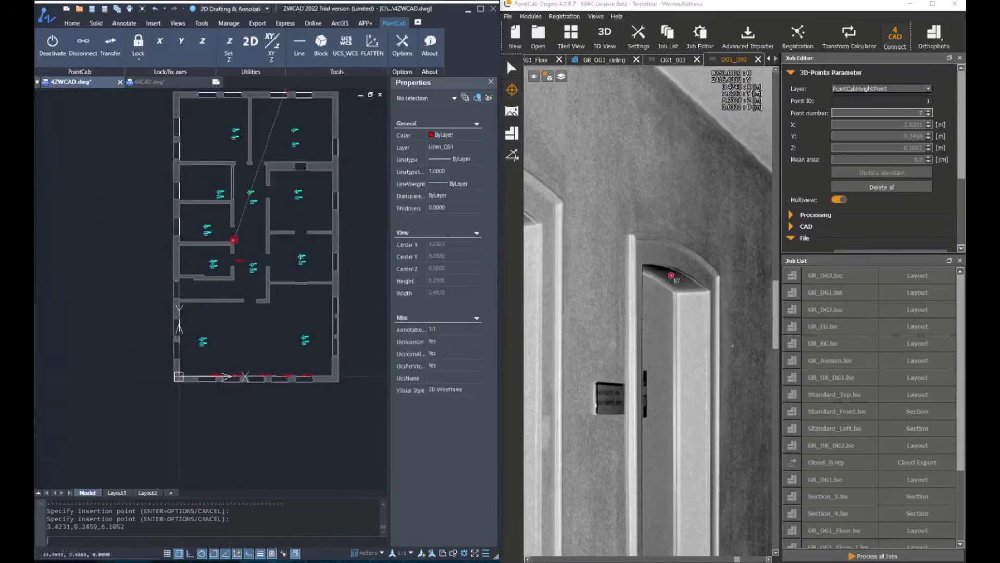
scroll(276, 190, "up", 8)
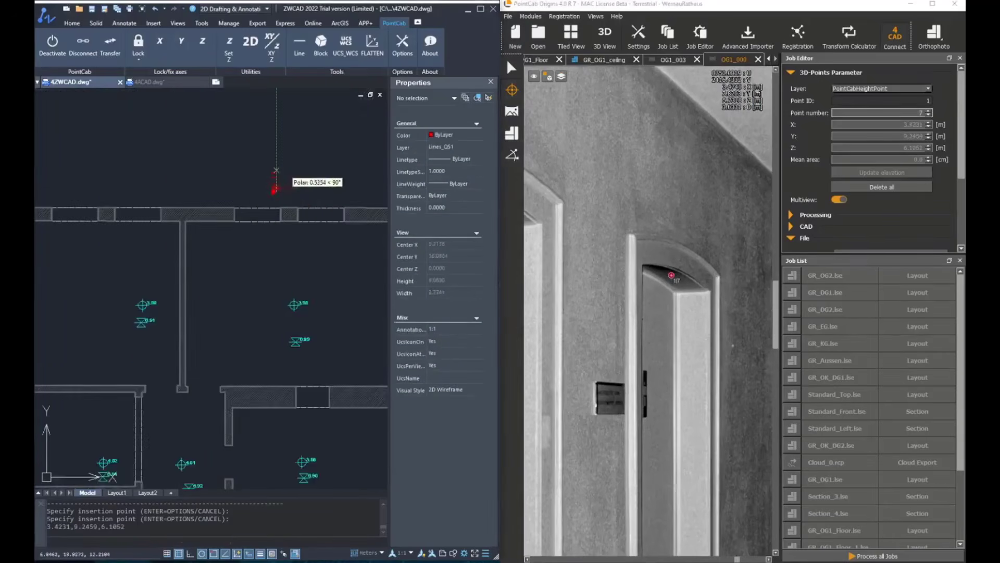
scroll(268, 236, "down", 10)
scroll(270, 277, "up", 7)
middle_click_drag(265, 200, 277, 318)
key("Escape")
Step: Insert a HP_FERTIG_OBERKANTE block from the second door's arch using Move and Rotate, turned parallel to the corridor wall beside the door
scroll(227, 194, "up", 4)
middle_click_drag(247, 219, 238, 279)
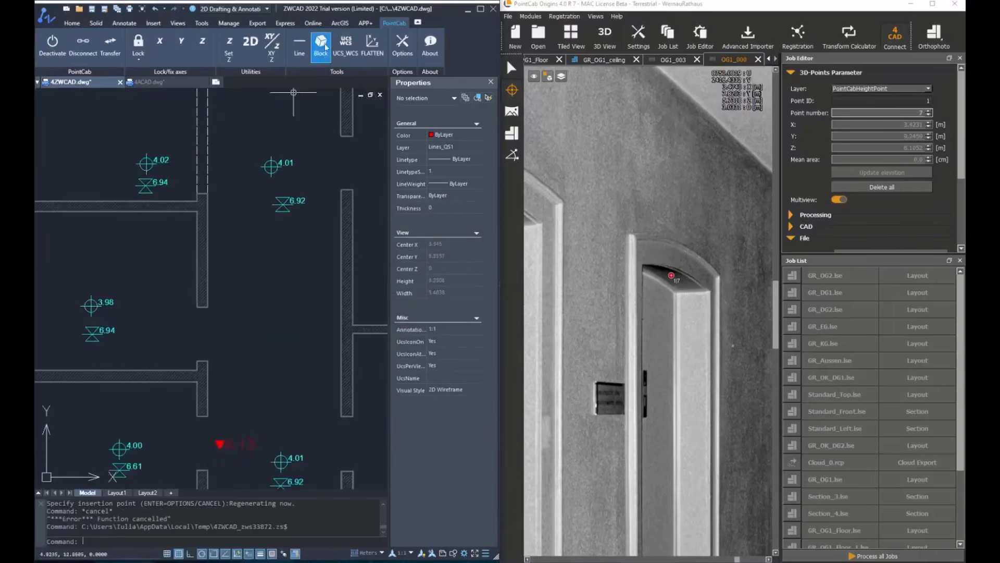
left_click(321, 46)
left_click(329, 163)
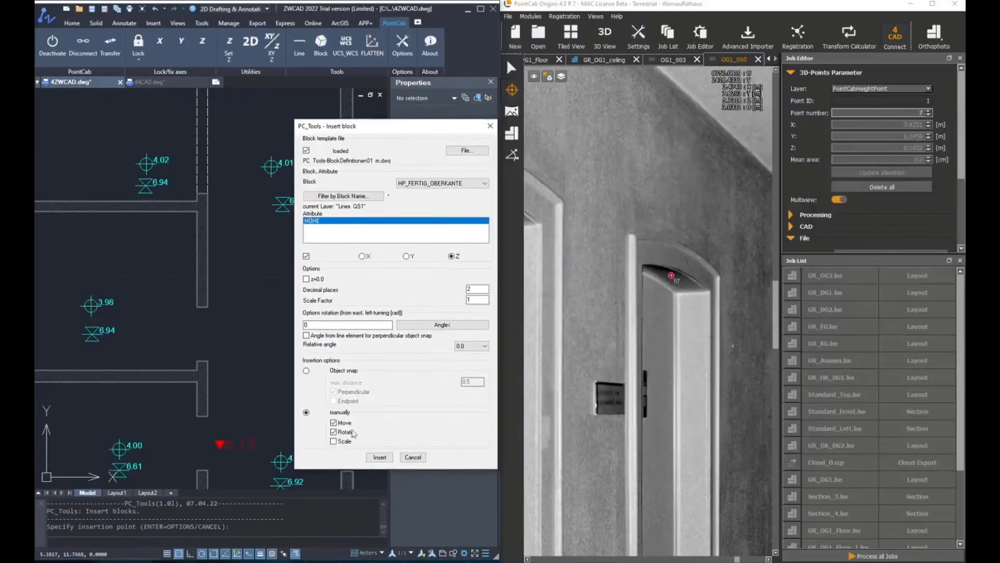
left_click(379, 457)
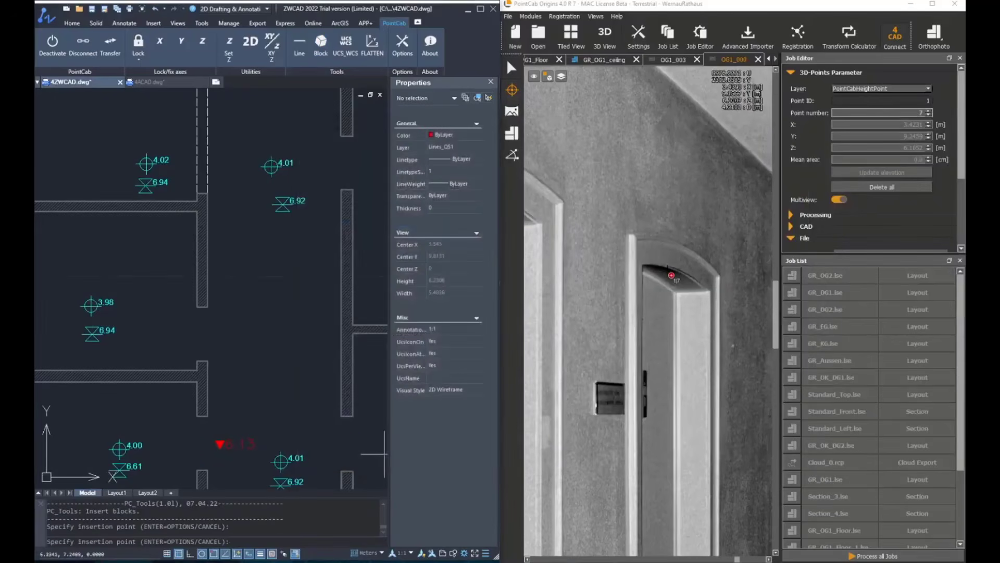
left_click(669, 273)
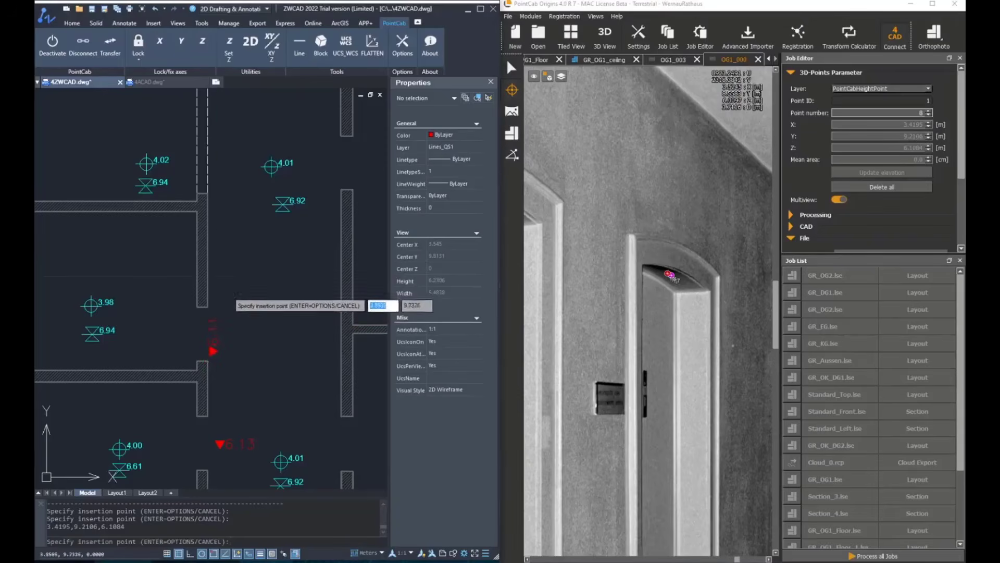
scroll(229, 271, "down", 3)
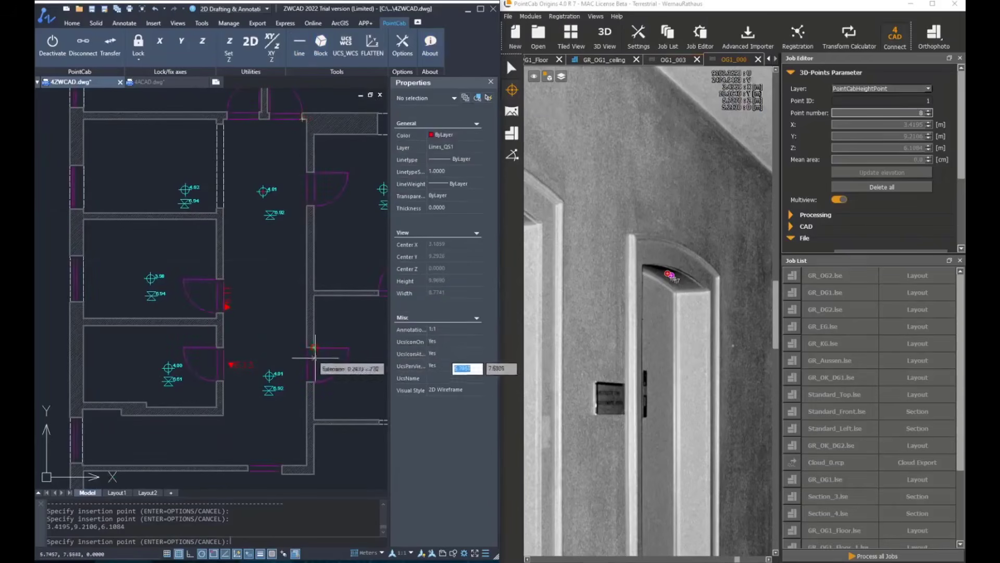
scroll(309, 374, "up", 4)
key("Escape")
key("Escape")
key("Escape")
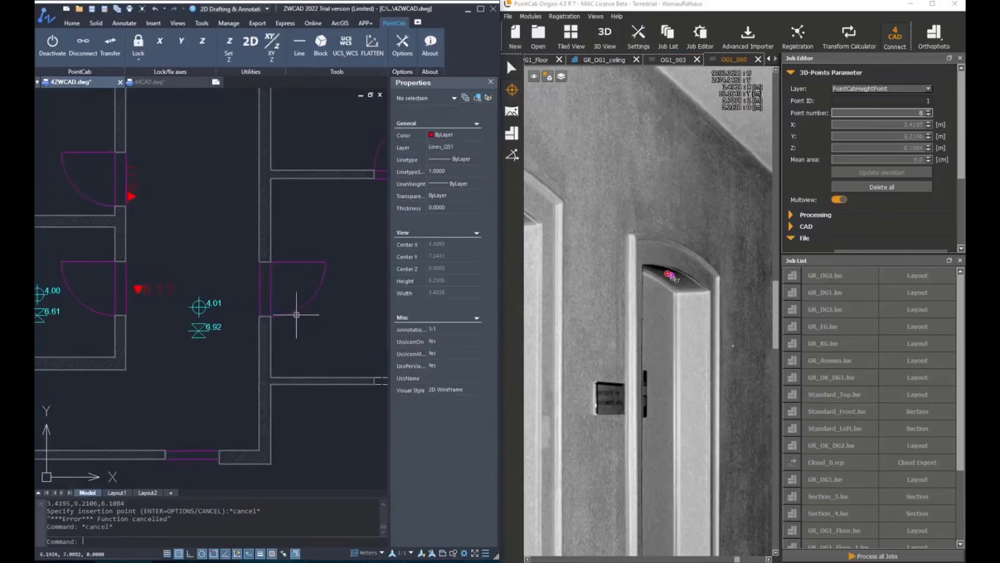
Step: Restart HP_FERTIG_OBERKANTE insertion with manual Move, Rotate and Scale, and pick the upper edge of the stair opening in the panorama
left_click(321, 45)
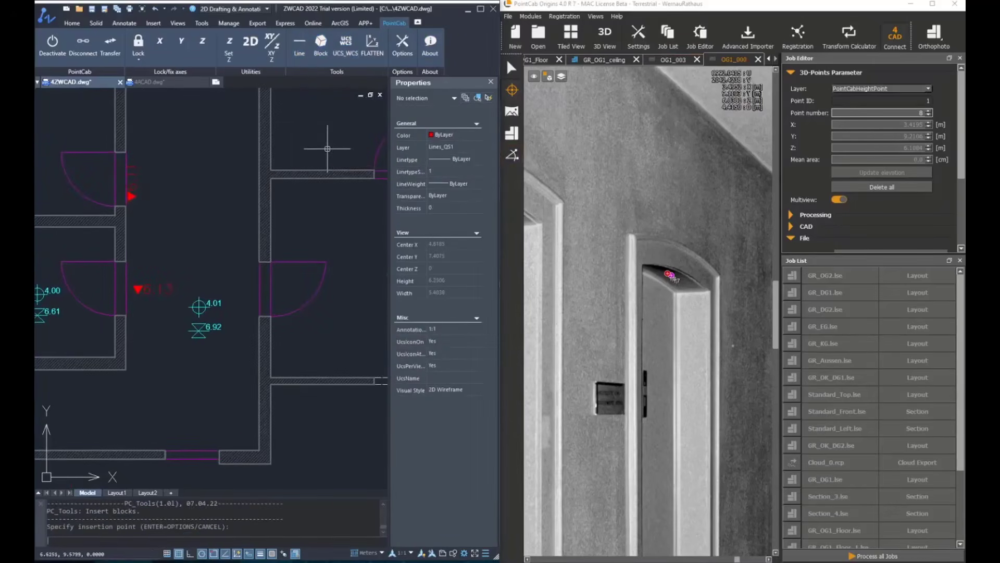
key("Return")
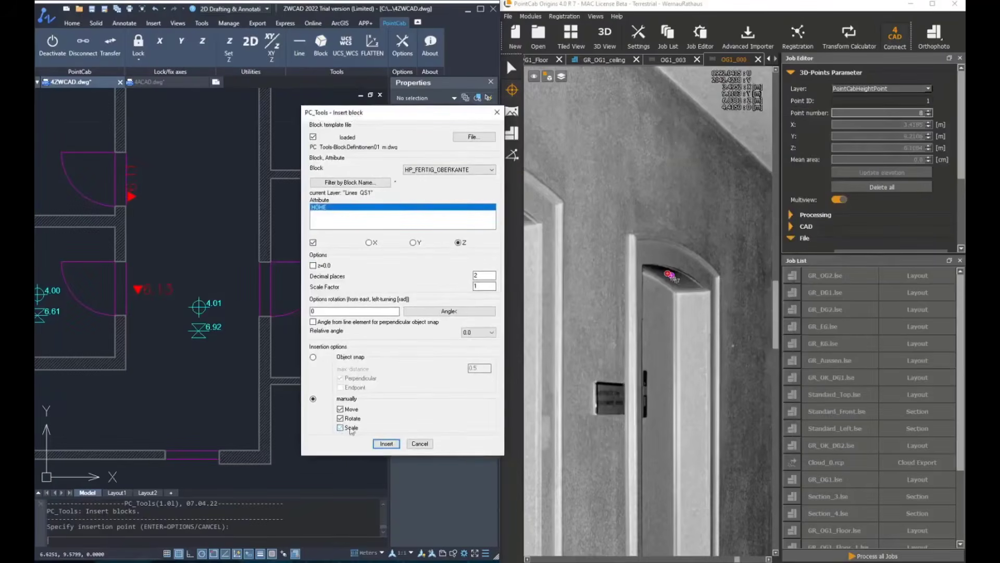
left_click(390, 444)
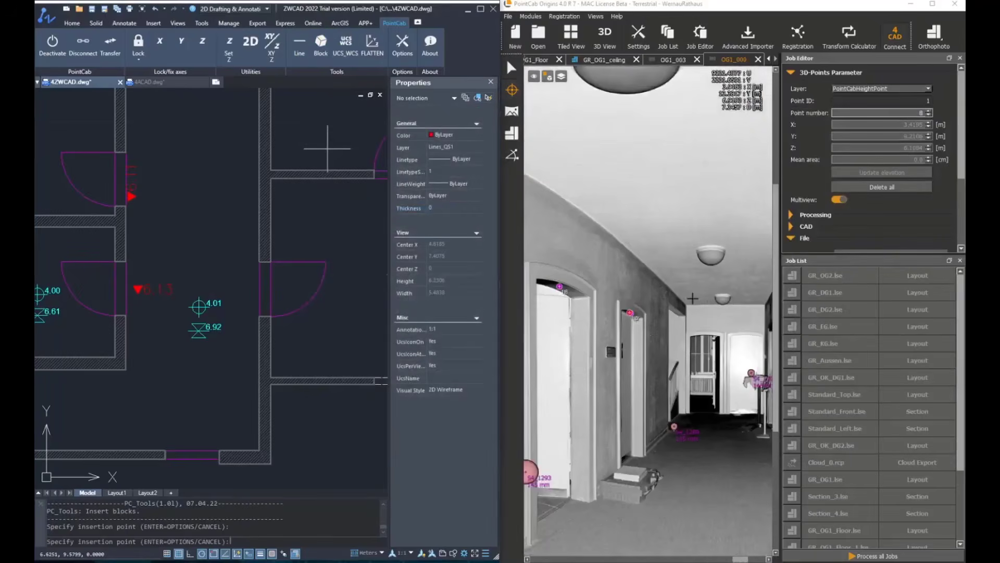
middle_click_drag(687, 317, 648, 314)
scroll(643, 312, "up", 4)
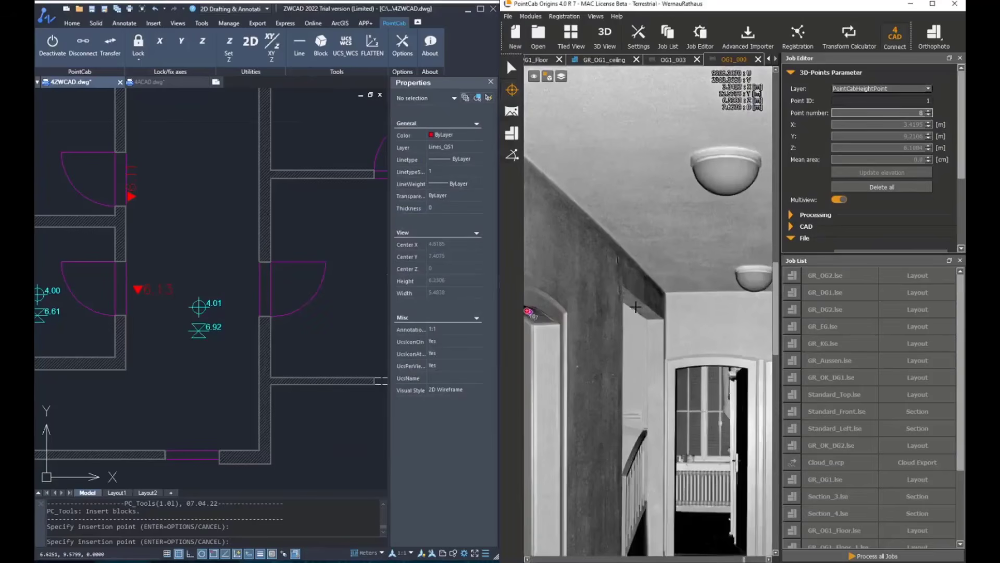
Step: Place the stair opening's height block beside the dashed wall lines in the corridor, rotate it 90°, scale it down and end the insertion
scroll(179, 208, "down", 5)
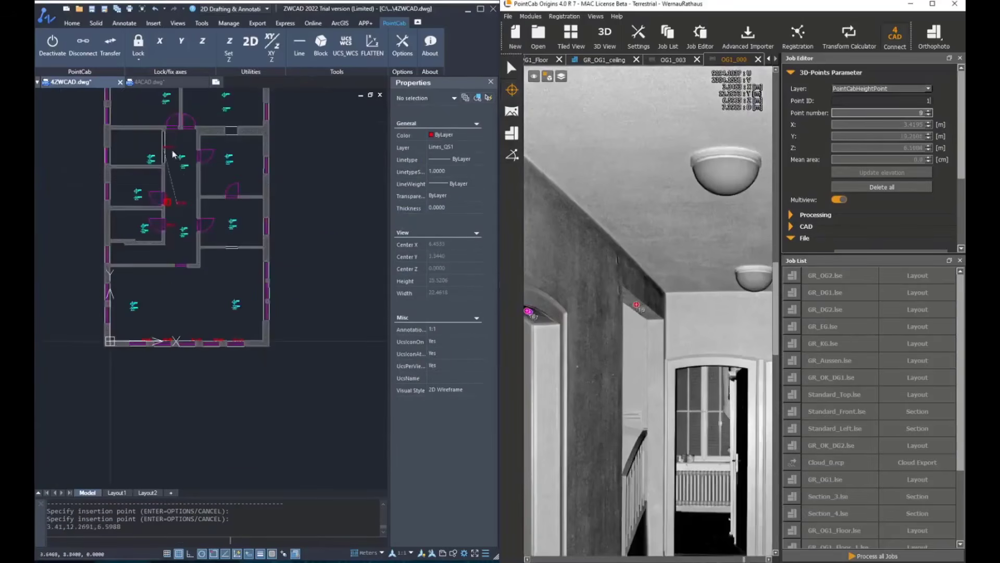
scroll(168, 151, "up", 3)
scroll(159, 154, "up", 4)
scroll(161, 172, "down", 4)
scroll(167, 192, "up", 1)
scroll(168, 192, "up", 2)
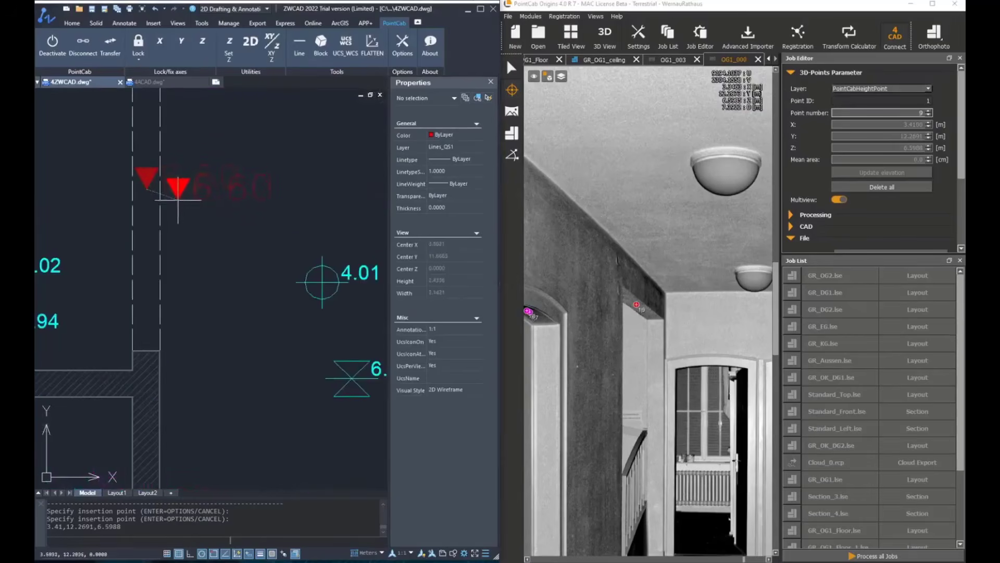
left_click(178, 188)
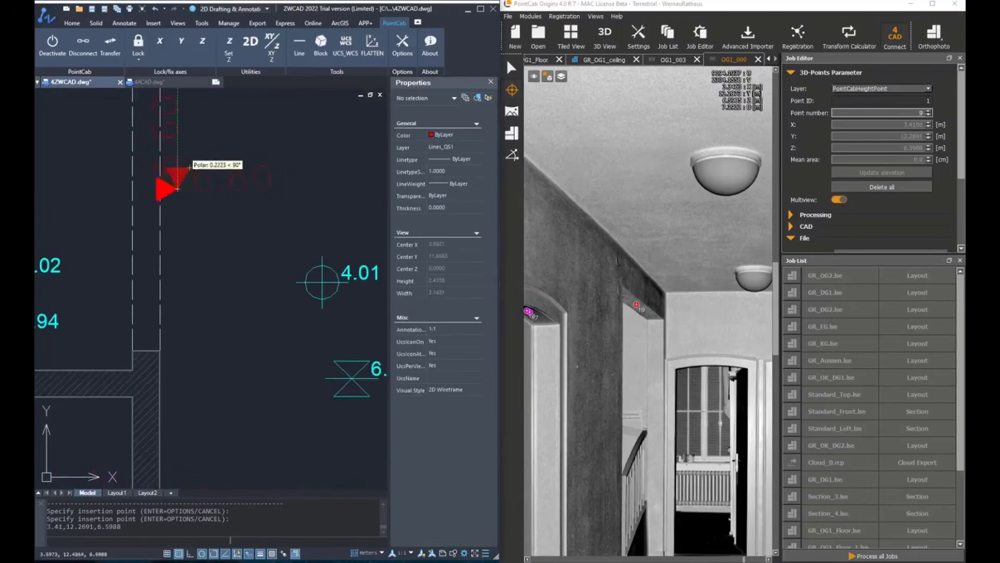
scroll(201, 134, "down", 3)
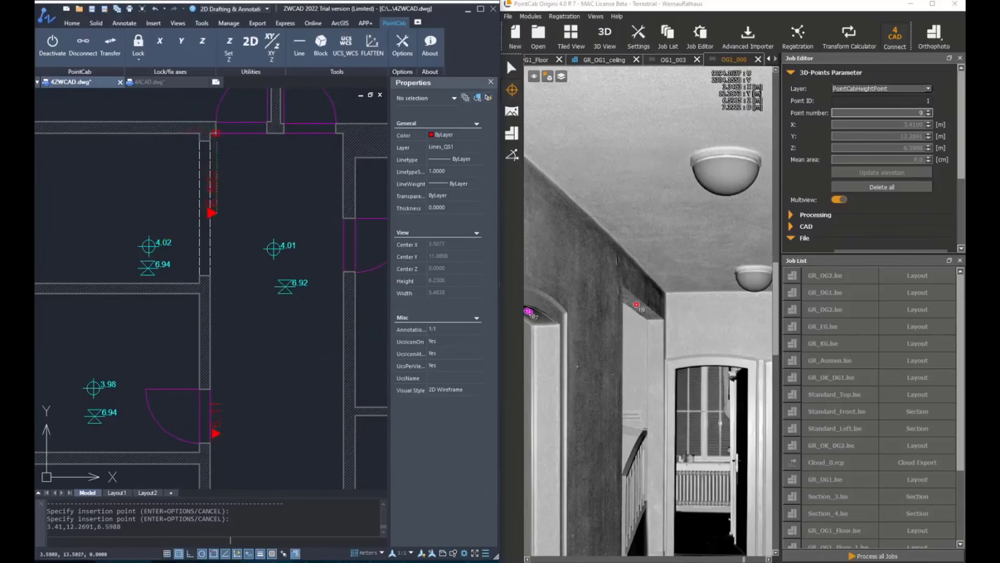
scroll(212, 213, "up", 3)
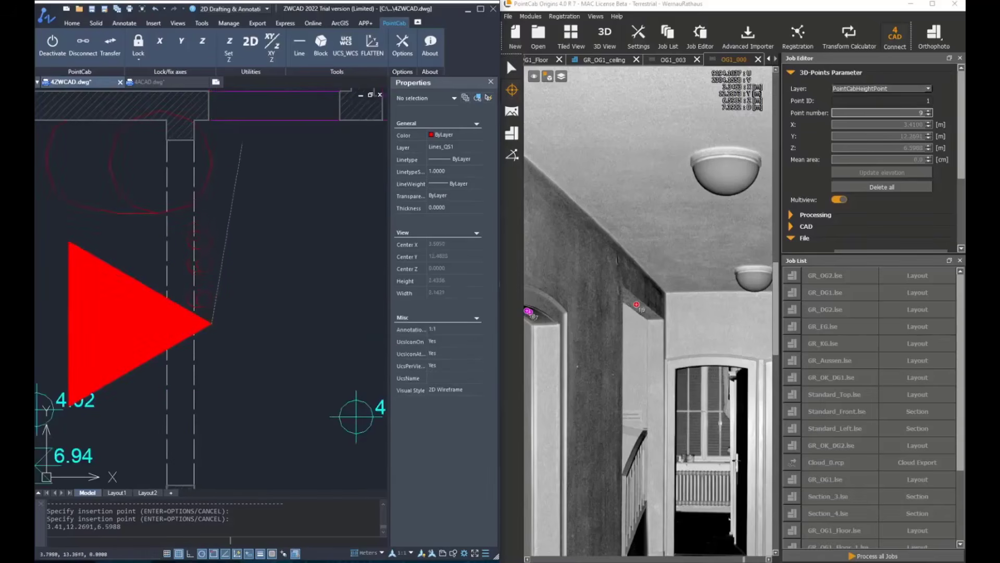
scroll(211, 321, "down", 3)
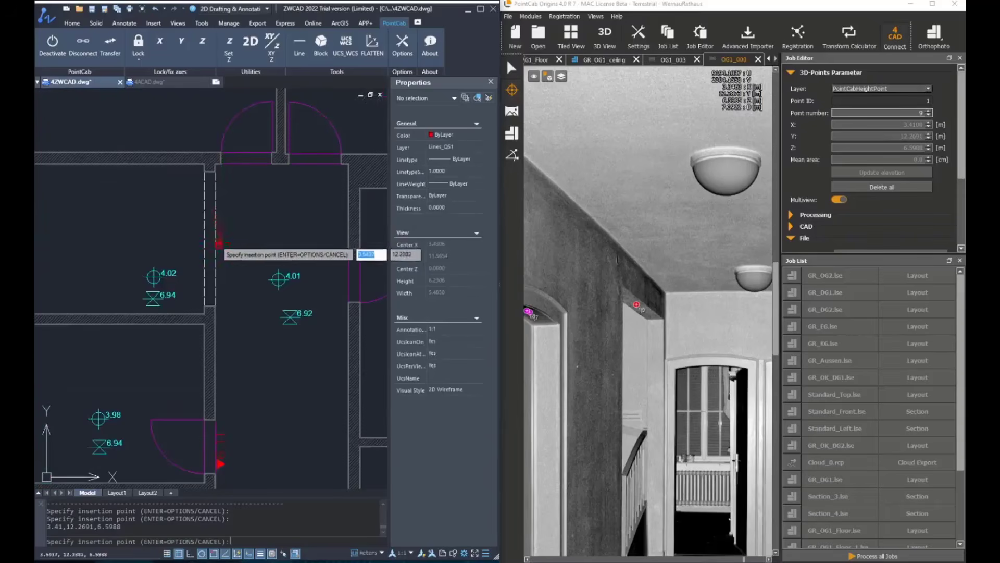
scroll(226, 235, "up", 3)
key("Escape")
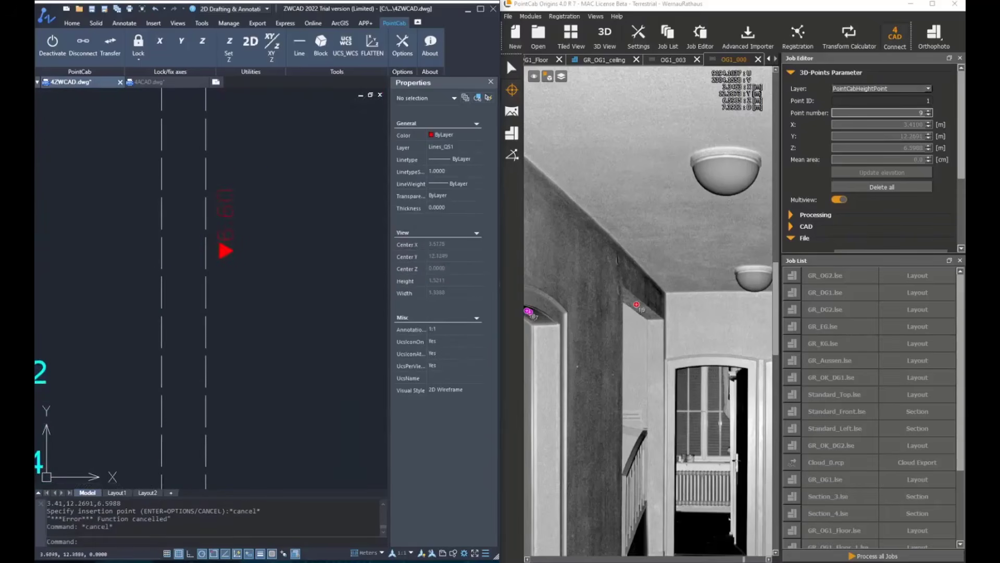
scroll(240, 232, "down", 4)
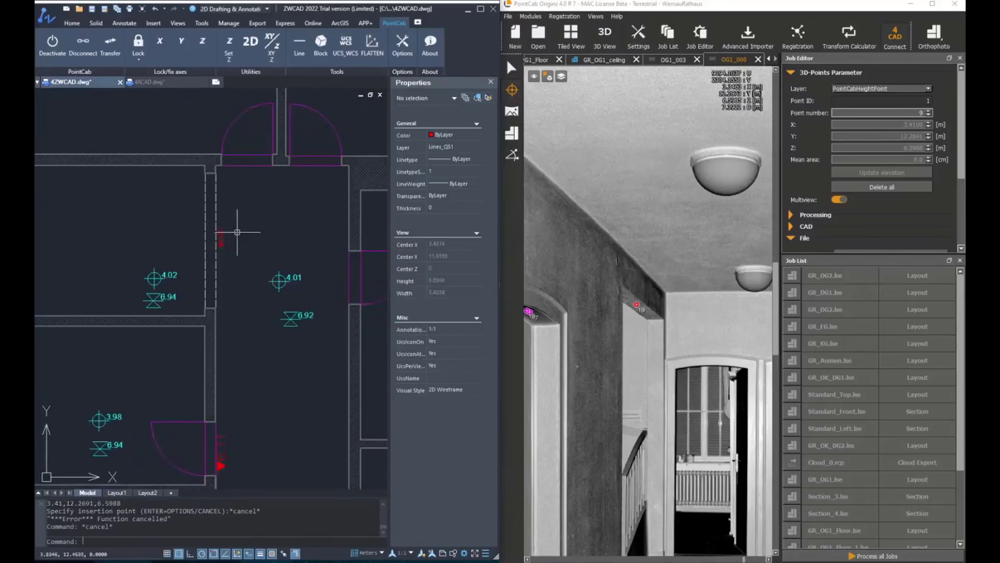
Step: Start a HP_FERTIG_OBERKANTE block insertion with Z as the HOEHE attribute value and only Rotate enabled for manual placement
key("Escape")
key("Escape")
scroll(263, 227, "up", 3)
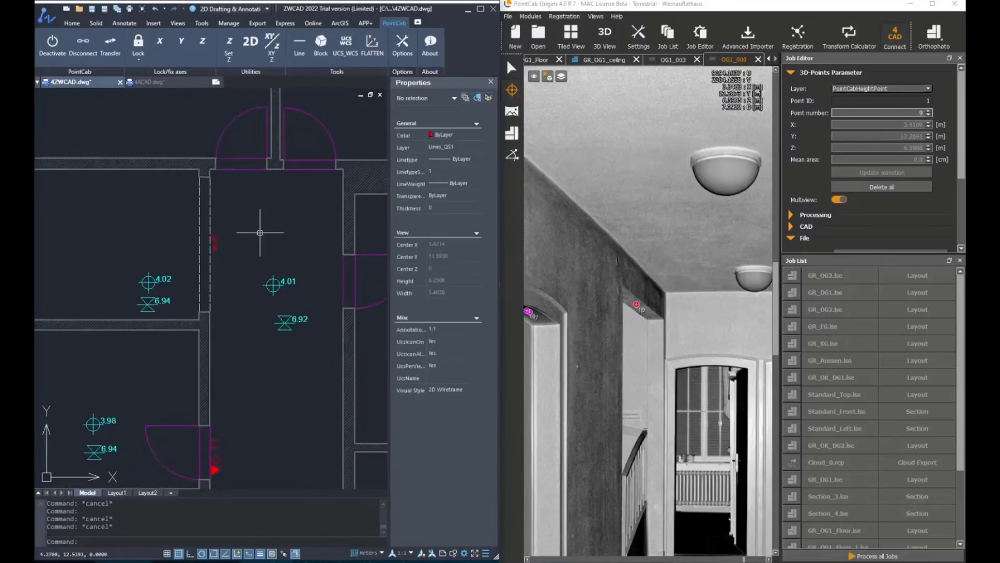
middle_click_drag(265, 300, 266, 216)
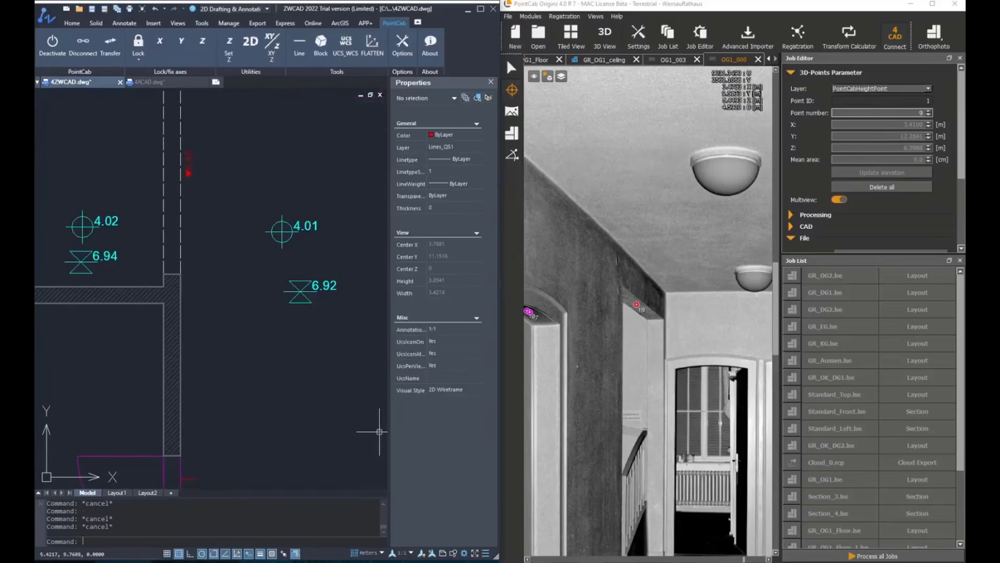
left_click(321, 46)
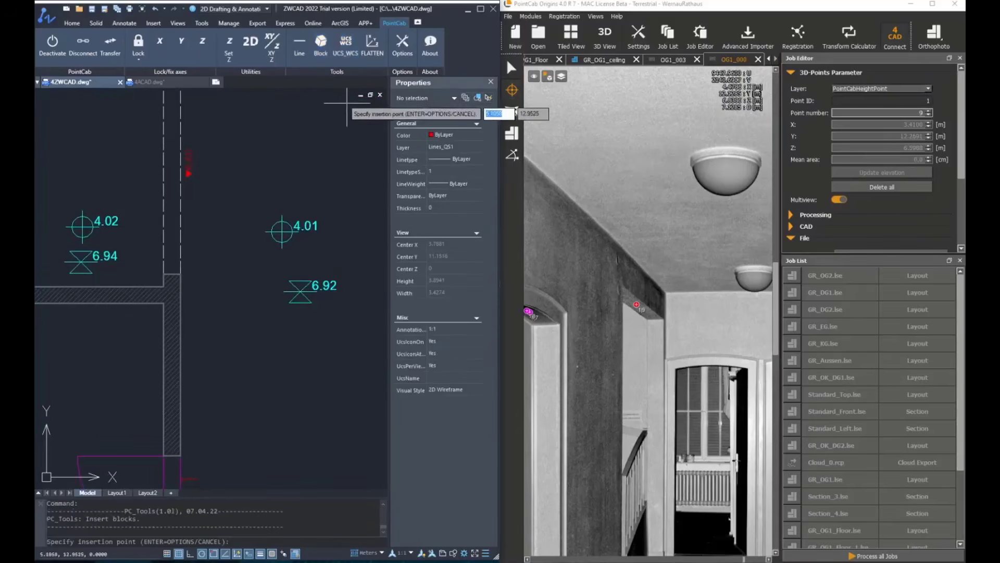
key("Return")
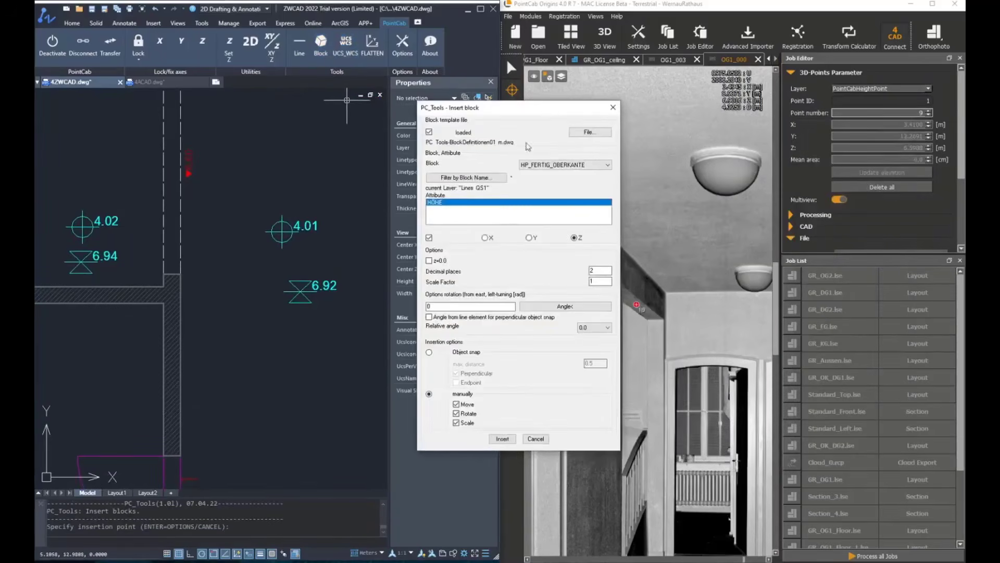
left_click(502, 439)
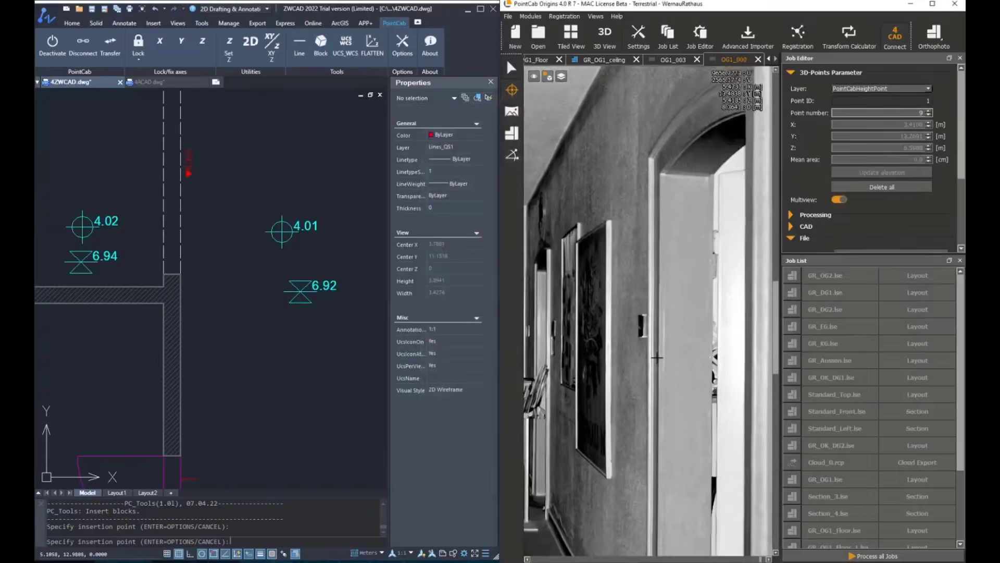
Step: Insert the height block from the arch of the right-hand corridor door in the panorama, rotate it parallel to the wall and end the insertion
scroll(186, 204, "down", 3)
scroll(240, 322, "up", 2)
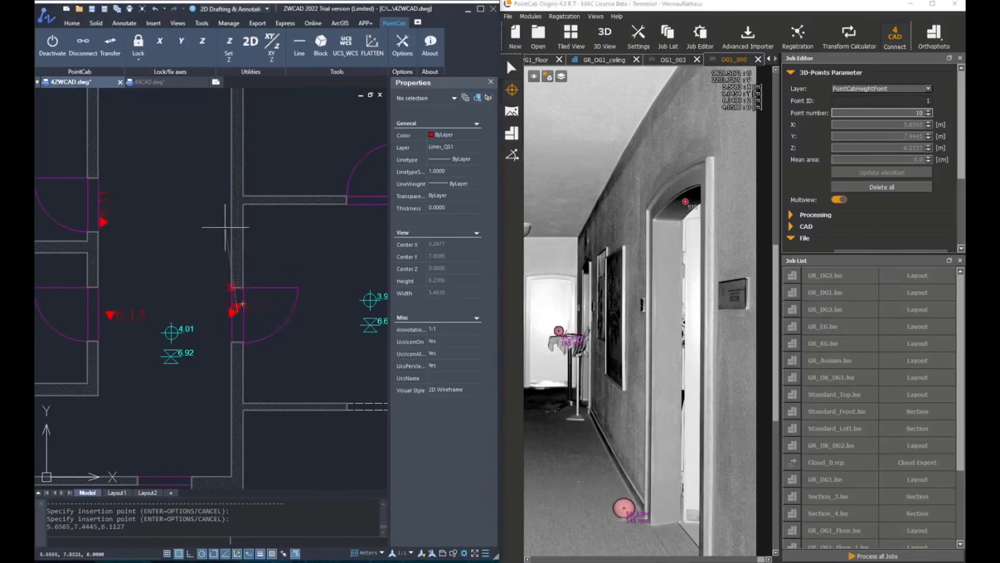
scroll(229, 269, "up", 2)
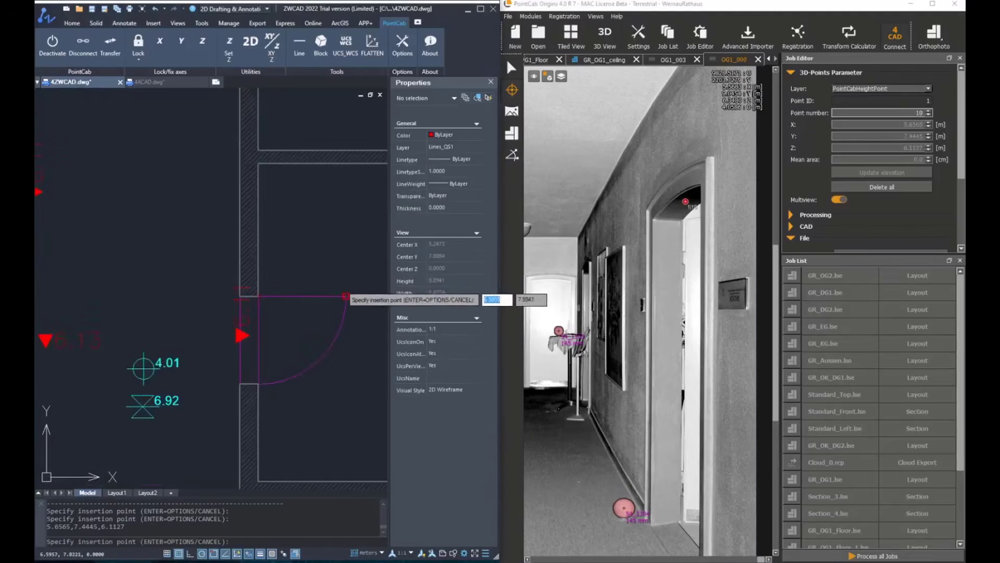
key("Escape")
key("Escape")
scroll(285, 326, "down", 2)
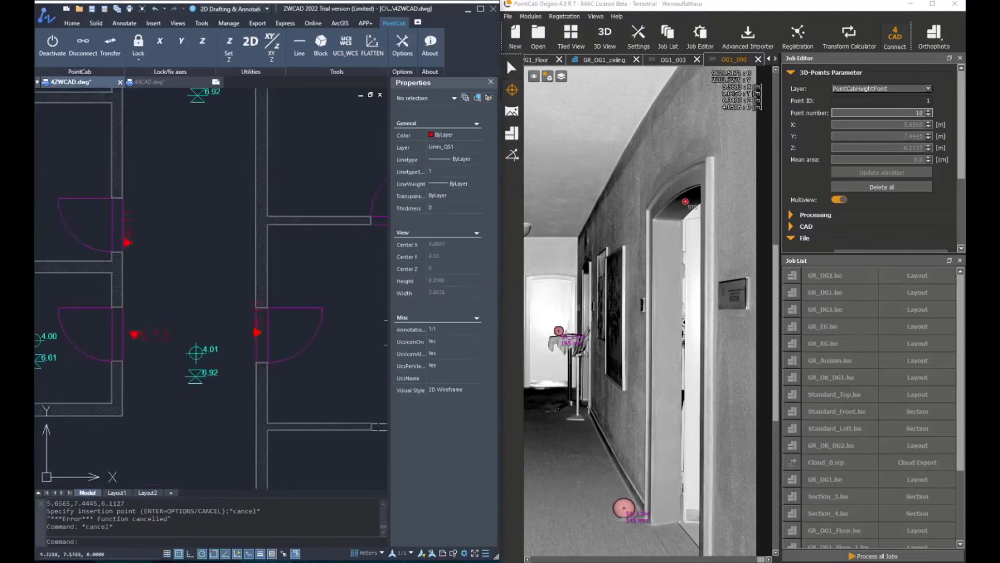